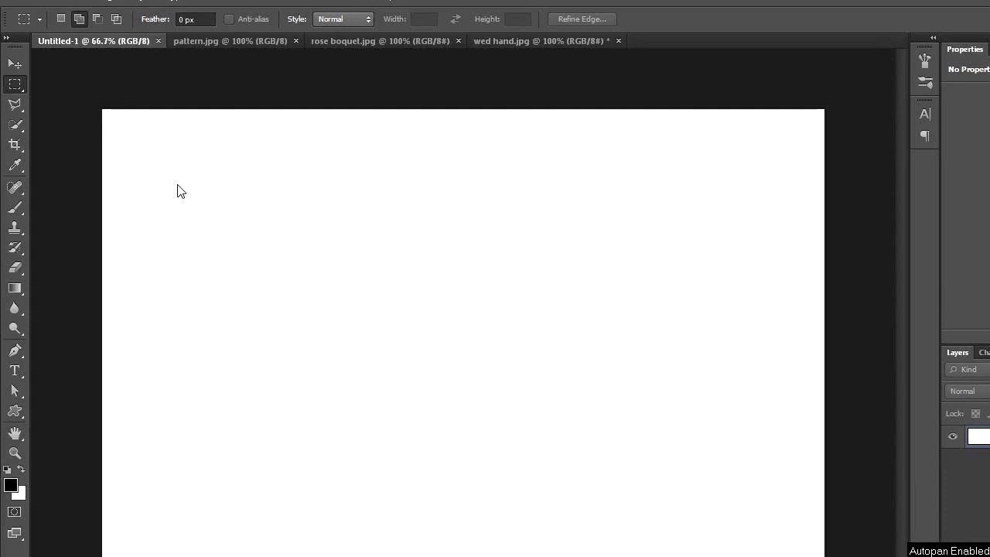
Copy the whole pattern.jpg damask image and return to the blank Untitled-1 canvas
{"action": "left_click", "coordinate": [277, 57]}
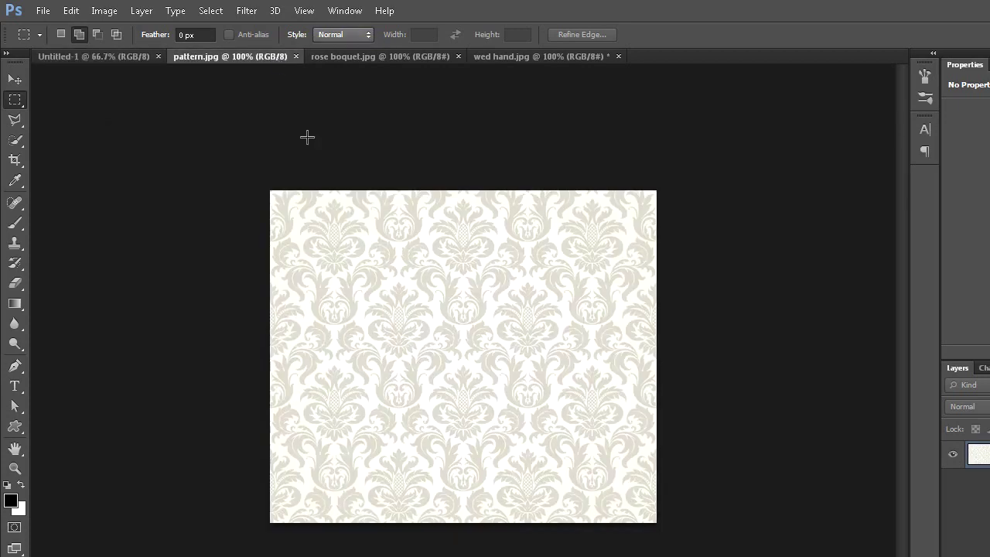
{"action": "left_click", "coordinate": [216, 14]}
{"action": "left_click", "coordinate": [215, 28]}
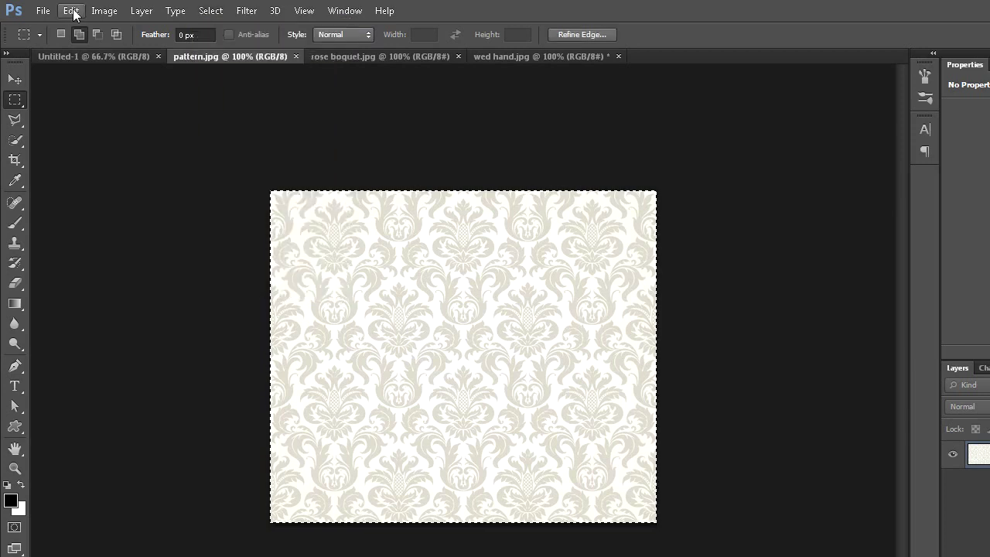
{"action": "left_click", "coordinate": [70, 11]}
{"action": "left_click", "coordinate": [81, 106]}
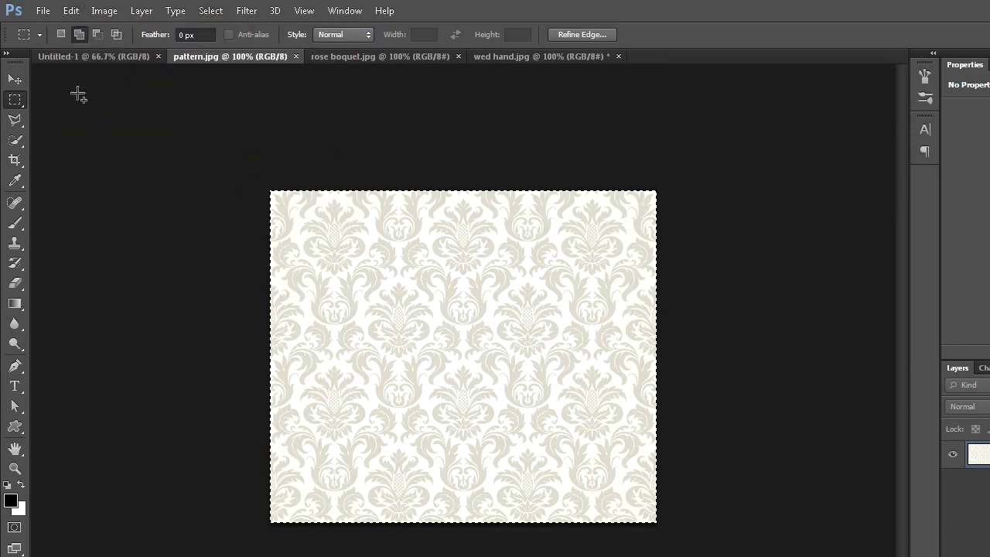
{"action": "left_click", "coordinate": [100, 55]}
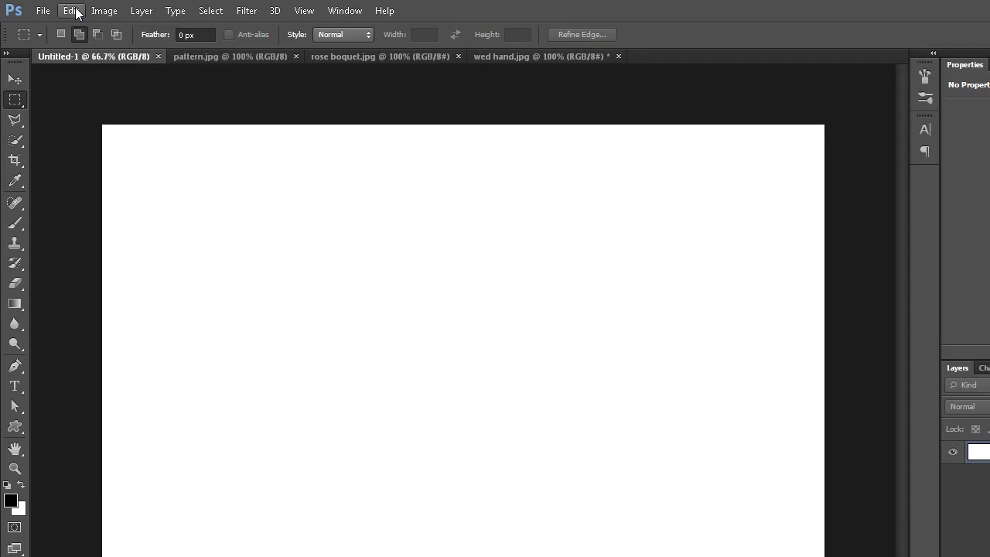
Paste the damask as Layer 1 and stretch it to fill the page (285.80% × 211.40%)
{"action": "left_click", "coordinate": [72, 11]}
{"action": "left_click", "coordinate": [82, 134]}
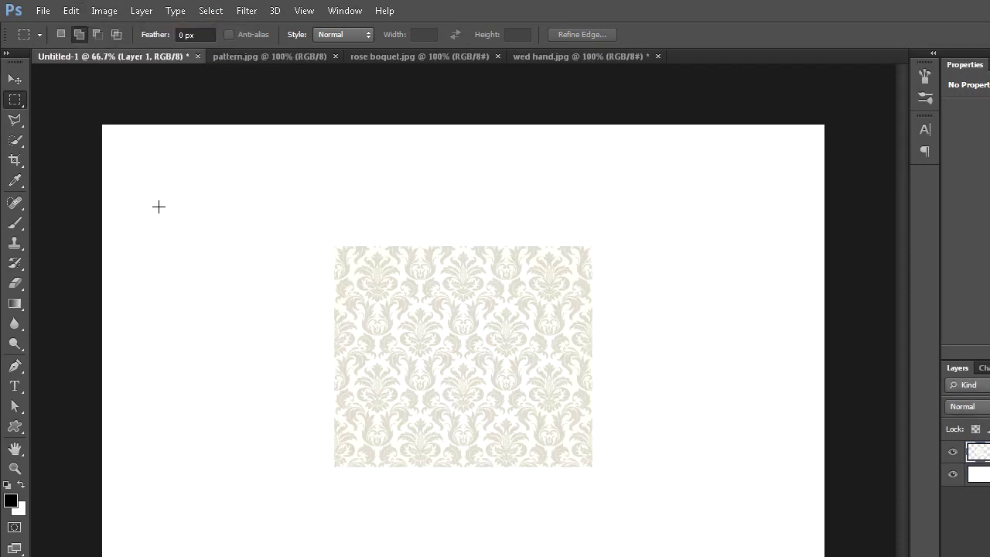
{"action": "left_click", "coordinate": [15, 79]}
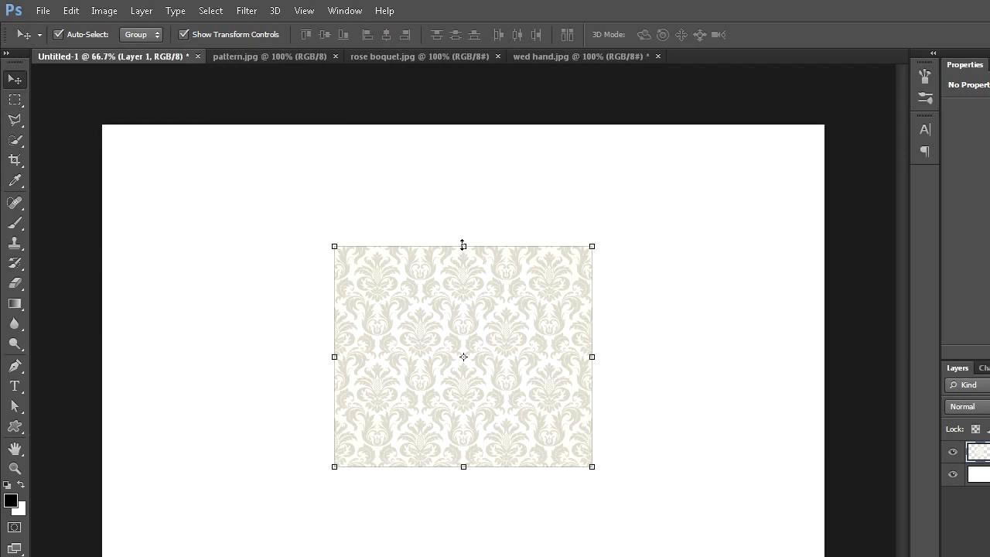
{"action": "left_click_drag", "start_coordinate": [463, 245], "coordinate": [463, 122]}
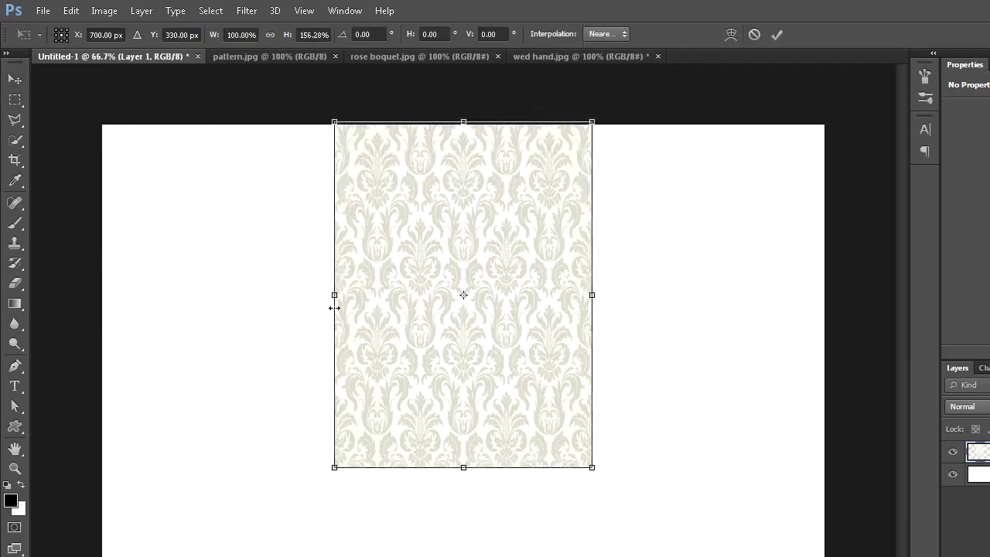
{"action": "left_click_drag", "start_coordinate": [333, 294], "coordinate": [90, 294]}
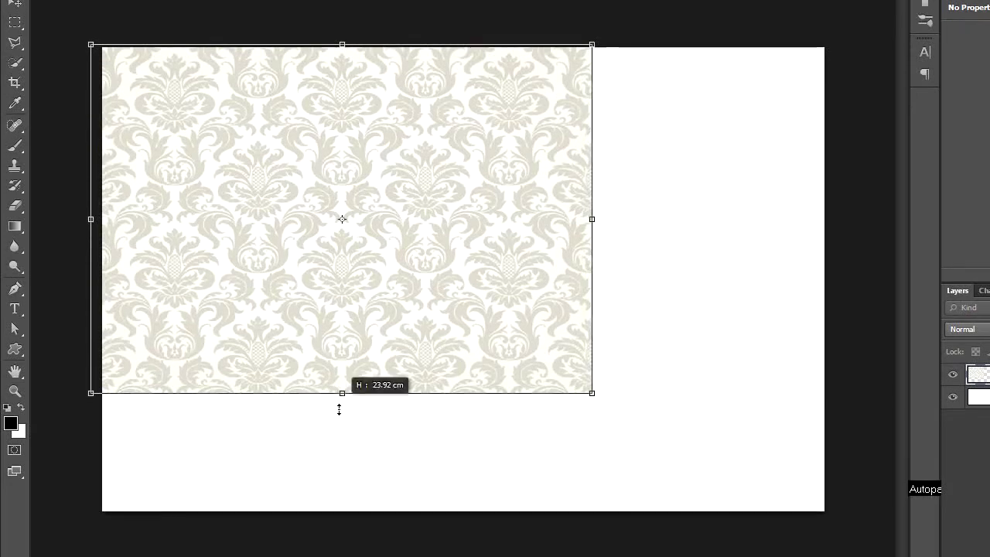
{"action": "left_click_drag", "start_coordinate": [341, 404], "coordinate": [342, 449]}
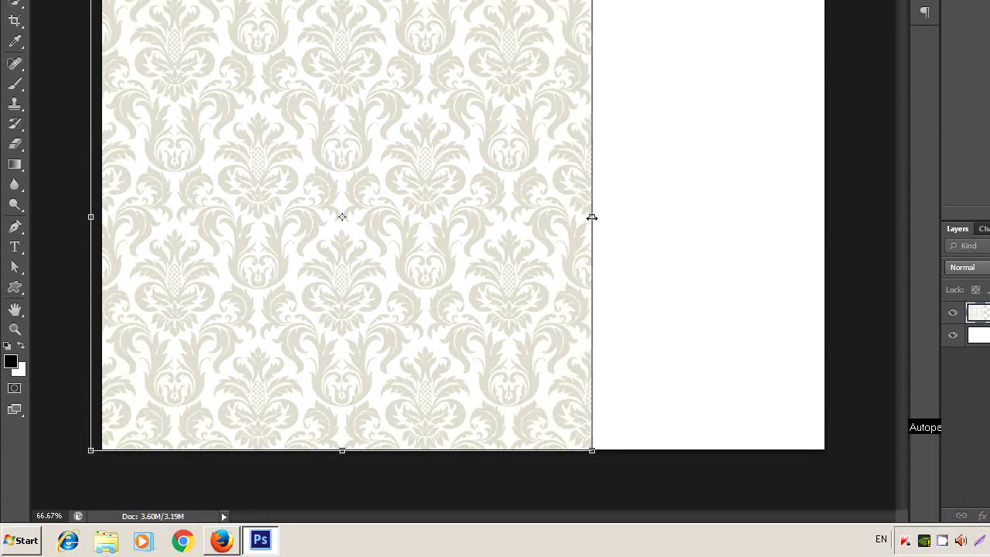
{"action": "left_click_drag", "start_coordinate": [591, 217], "coordinate": [804, 214]}
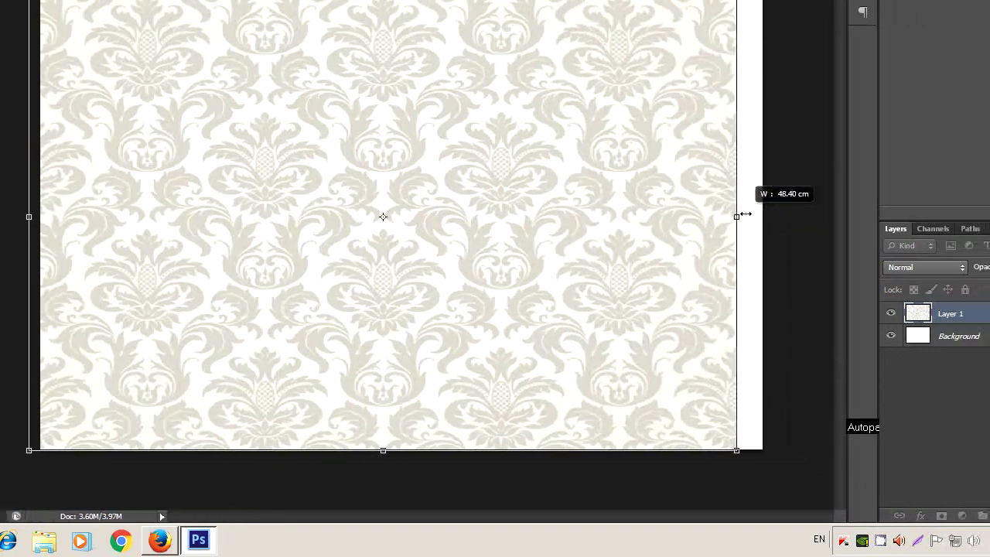
{"action": "left_click_drag", "start_coordinate": [745, 214], "coordinate": [754, 214]}
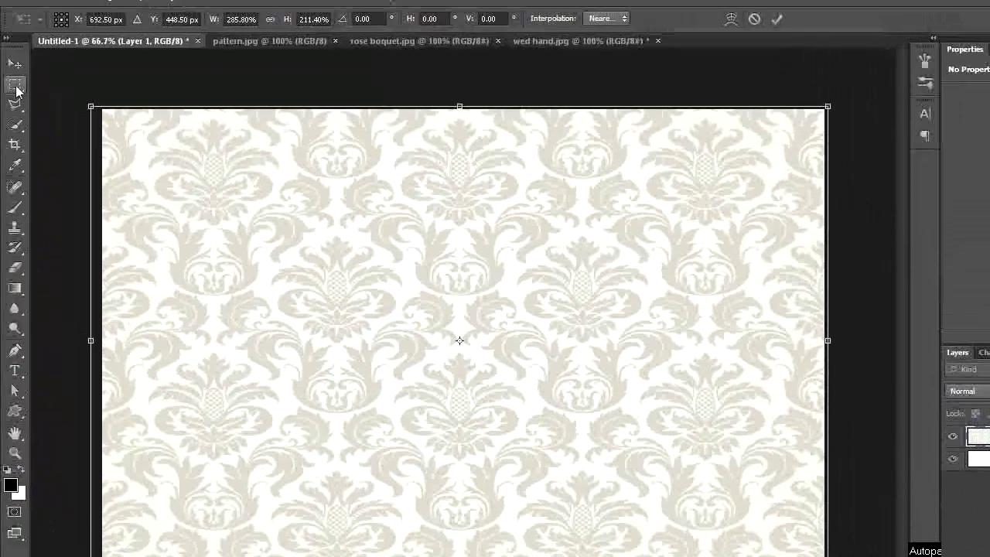
{"action": "key", "text": "m"}
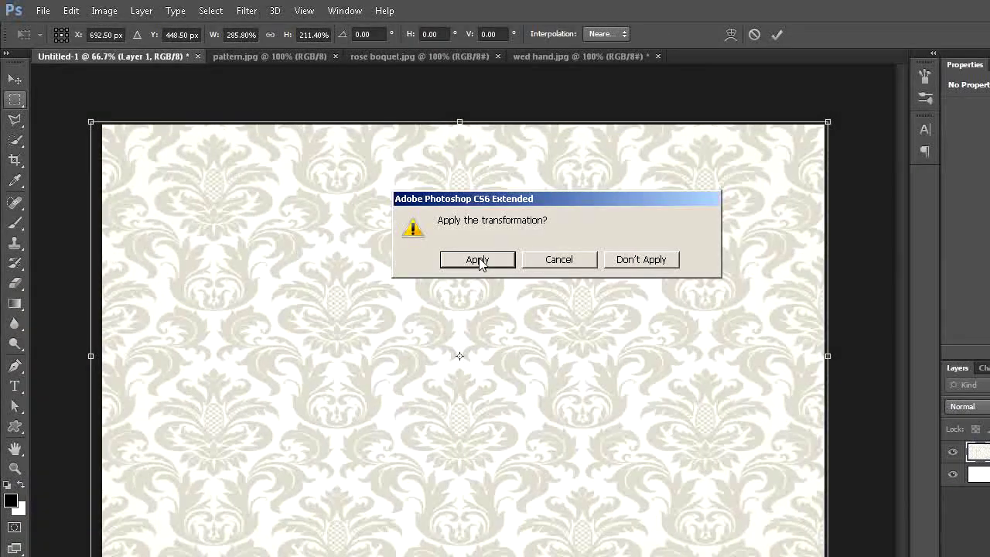
{"action": "left_click", "coordinate": [477, 259]}
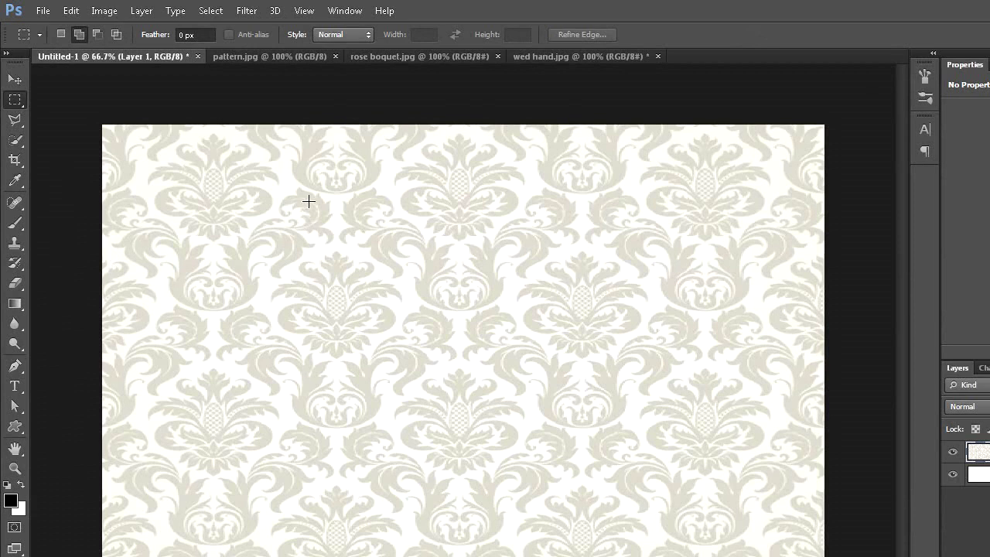
Copy the entire rose boquet.jpg image and return to Untitled-1
{"action": "left_click", "coordinate": [376, 57]}
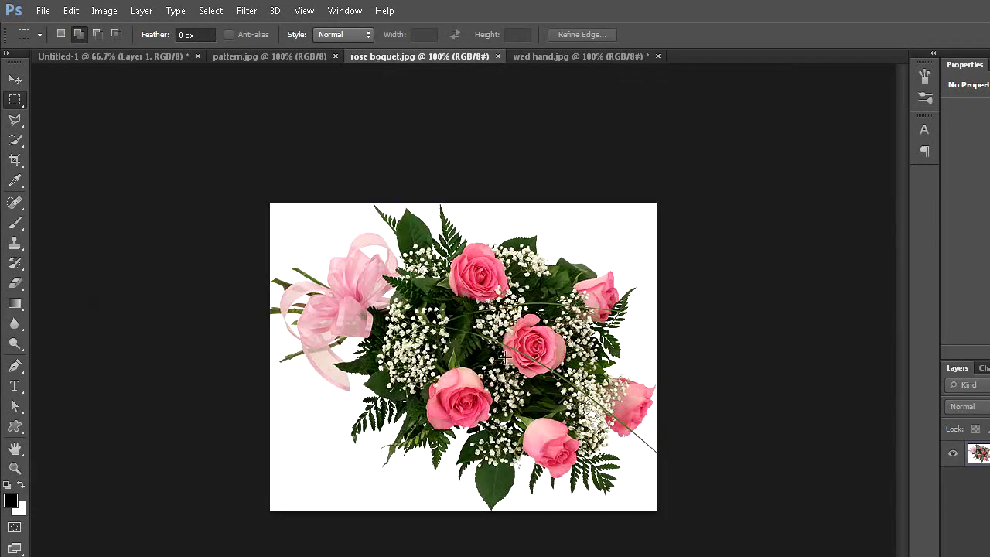
{"action": "left_click", "coordinate": [211, 11]}
{"action": "left_click", "coordinate": [218, 26]}
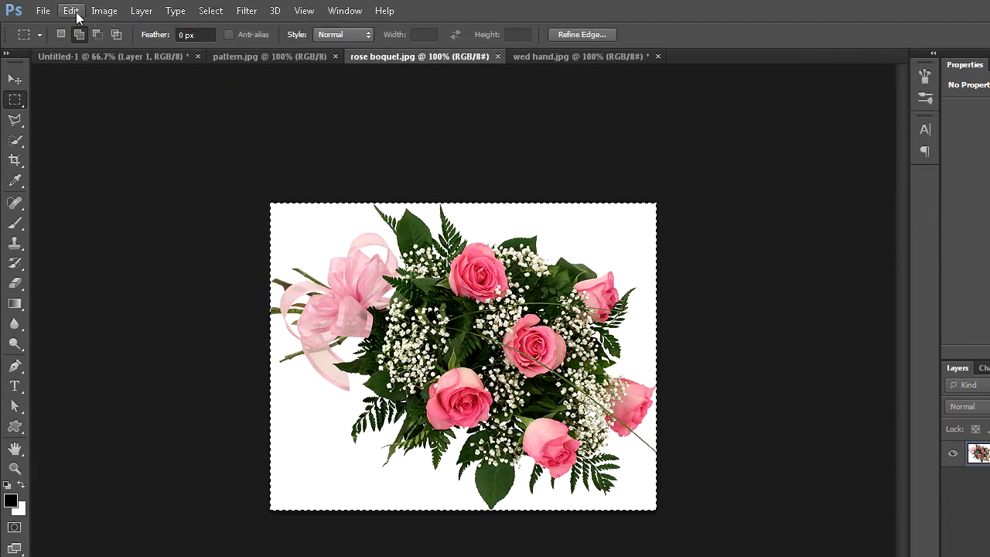
{"action": "left_click", "coordinate": [71, 10]}
{"action": "left_click", "coordinate": [83, 104]}
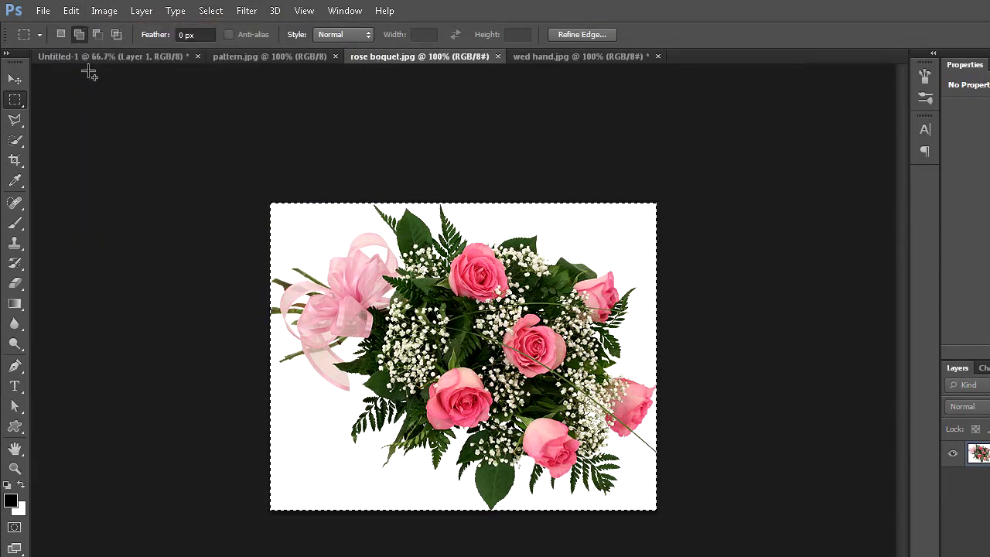
{"action": "left_click", "coordinate": [100, 57]}
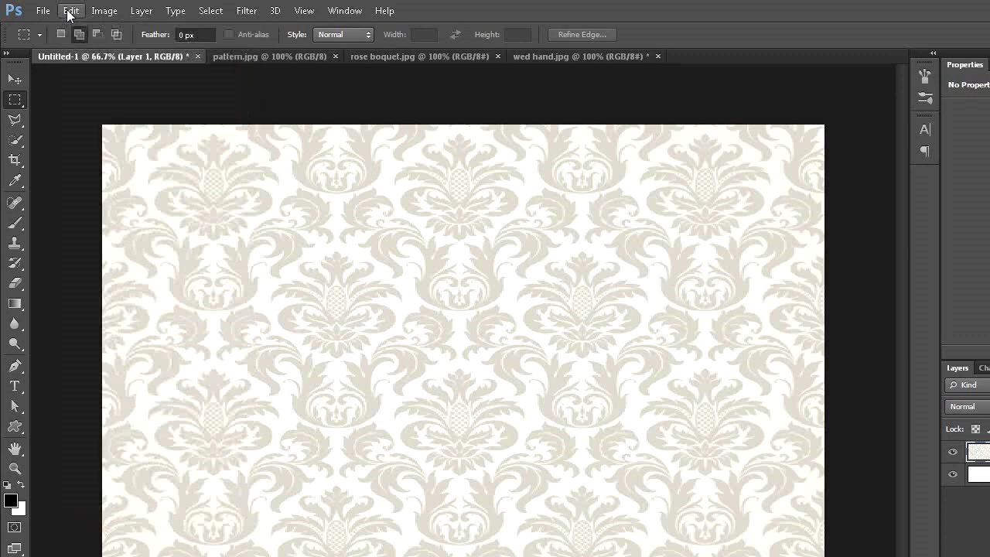
Paste the roses as Layer 2 and set its blend mode to Multiply
{"action": "left_click", "coordinate": [69, 12]}
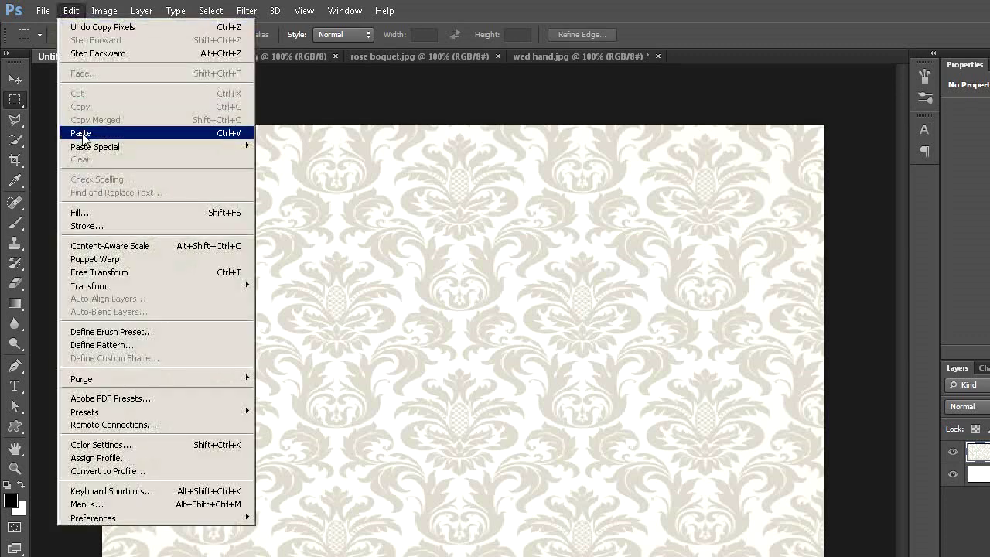
{"action": "left_click", "coordinate": [81, 132]}
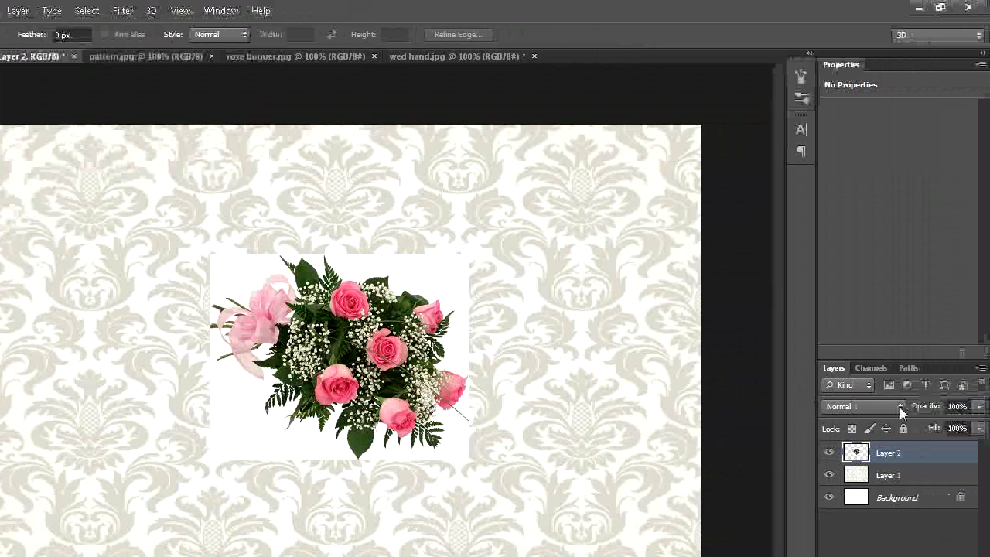
{"action": "left_click", "coordinate": [900, 407]}
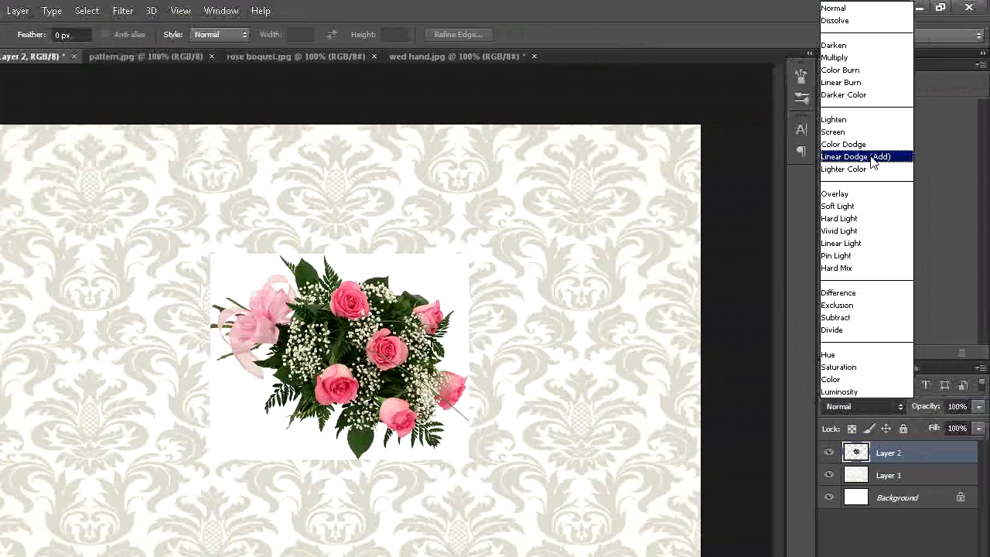
{"action": "left_click", "coordinate": [840, 58]}
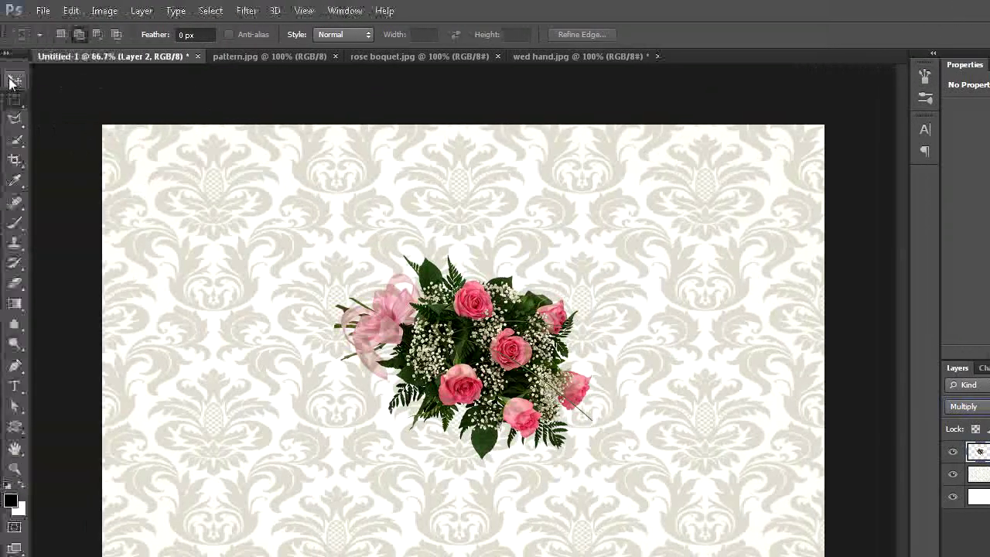
Move the bouquet into the bottom-left corner, rotated to -42.76°, and apply
{"action": "left_click", "coordinate": [15, 79]}
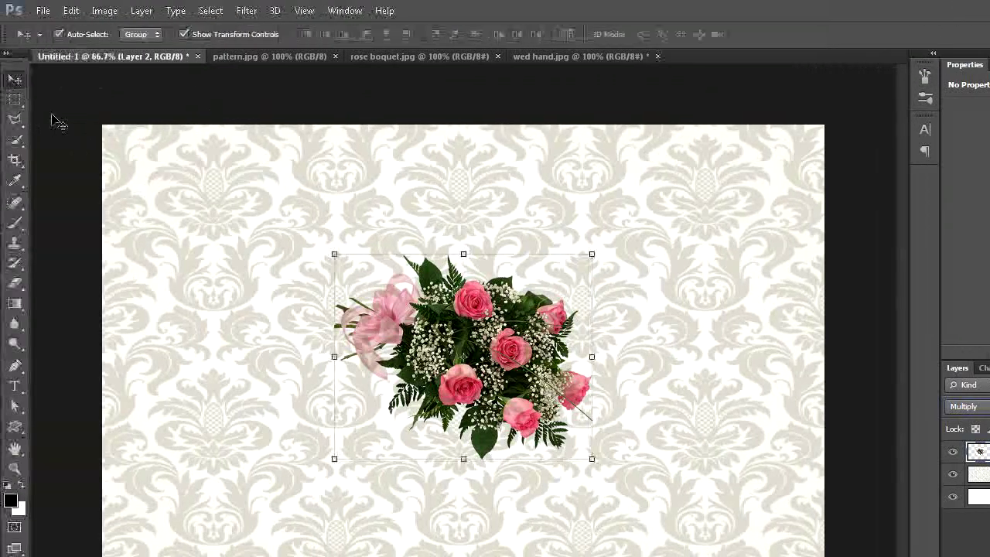
{"action": "left_click_drag", "start_coordinate": [400, 317], "coordinate": [156, 485]}
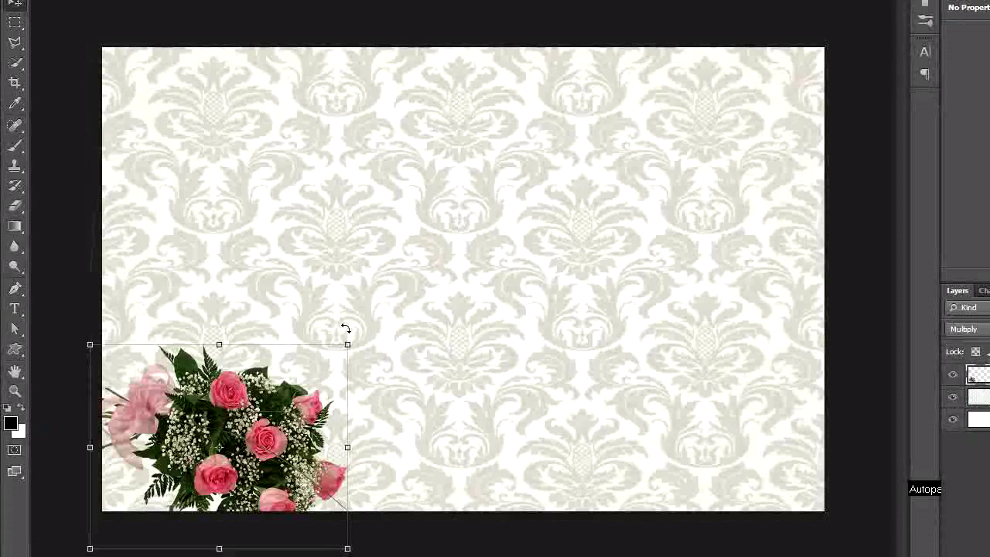
{"action": "left_click_drag", "start_coordinate": [358, 331], "coordinate": [287, 232]}
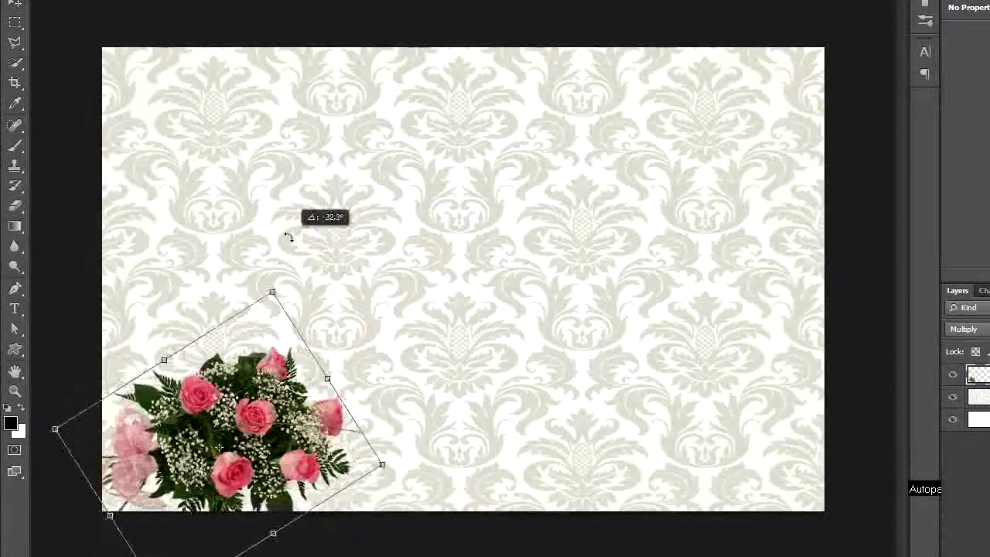
{"action": "left_click_drag", "start_coordinate": [263, 404], "coordinate": [238, 415]}
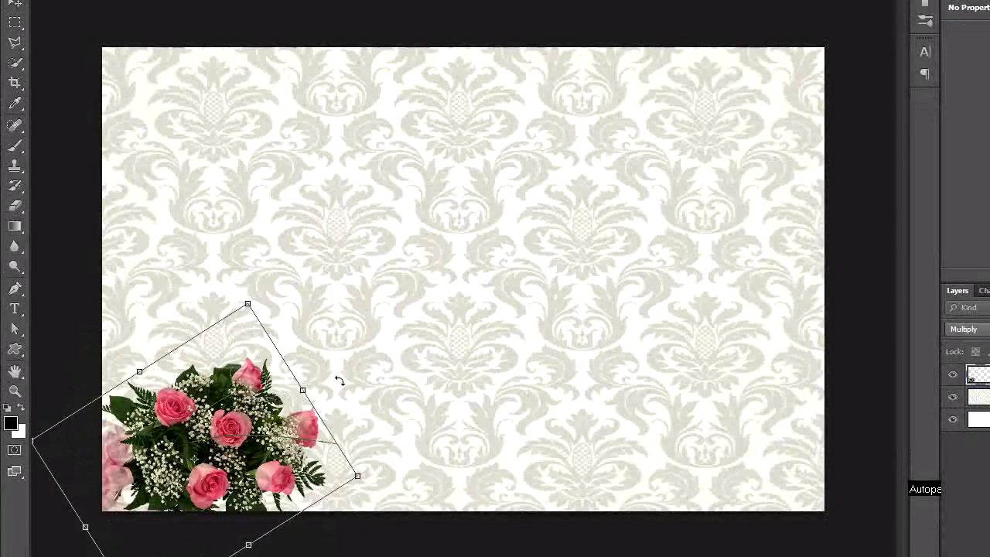
{"action": "left_click_drag", "start_coordinate": [338, 379], "coordinate": [327, 348]}
{"action": "left_click_drag", "start_coordinate": [269, 394], "coordinate": [260, 393]}
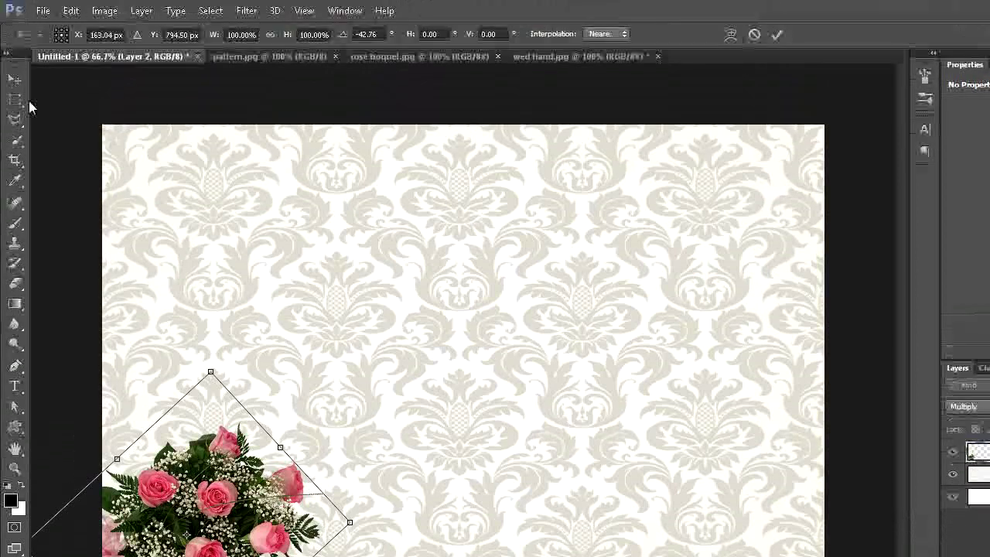
{"action": "left_click", "coordinate": [29, 102]}
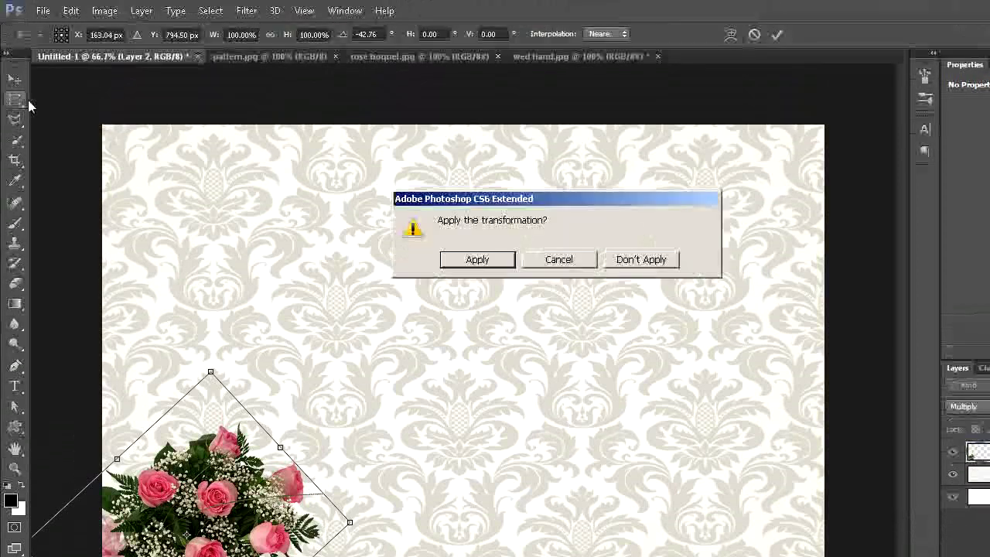
{"action": "left_click", "coordinate": [454, 260]}
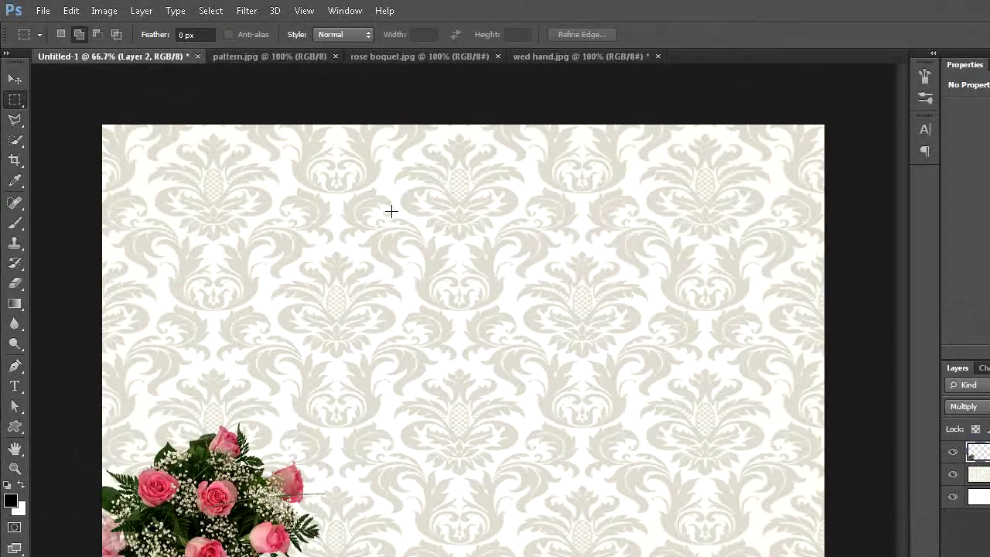
Duplicate the bouquet, enlarge the copy slightly, and place it in the top-right corner
{"action": "key", "text": "ctrl+j"}
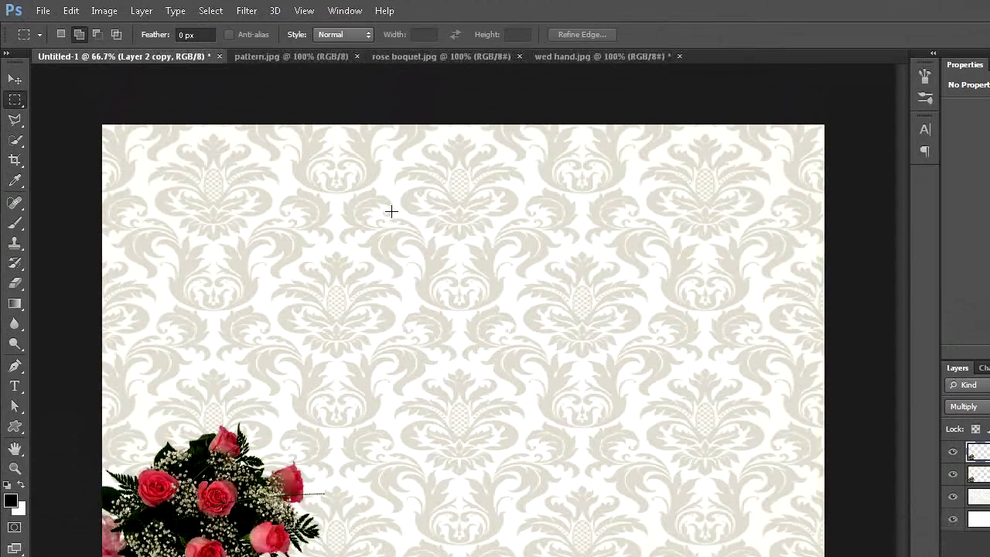
{"action": "left_click", "coordinate": [70, 12]}
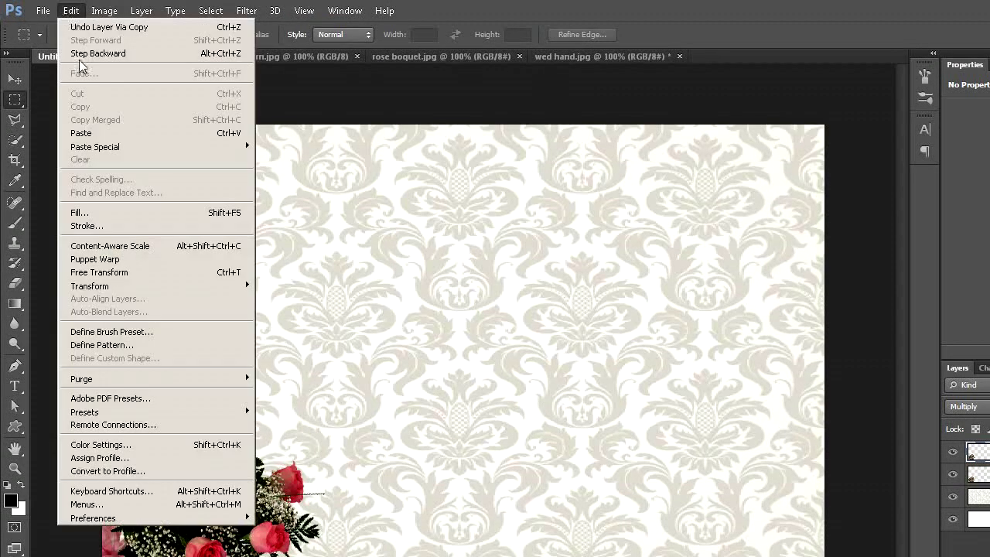
{"action": "mouse_move", "coordinate": [90, 285]}
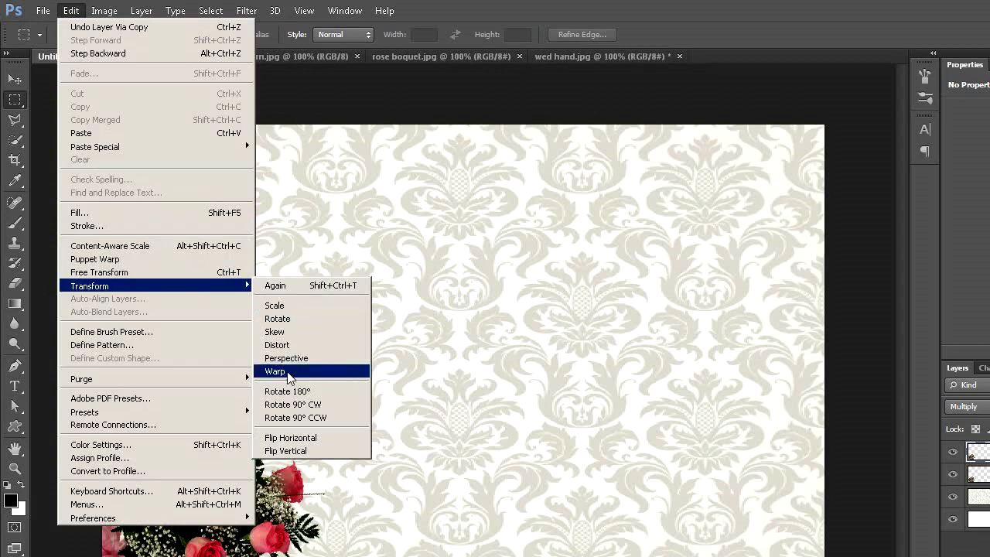
{"action": "left_click", "coordinate": [293, 395]}
{"action": "left_click", "coordinate": [15, 80]}
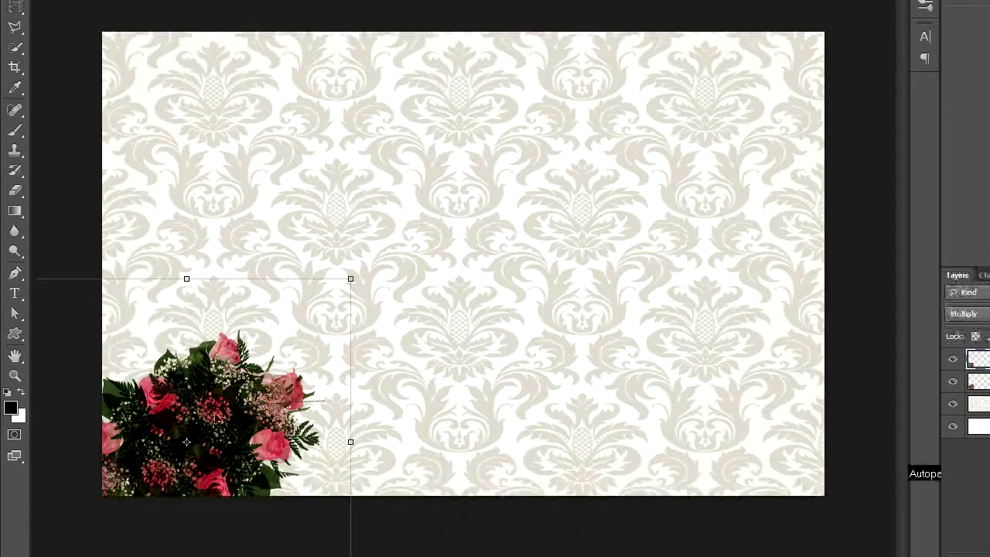
{"action": "left_click_drag", "start_coordinate": [263, 401], "coordinate": [309, 375]}
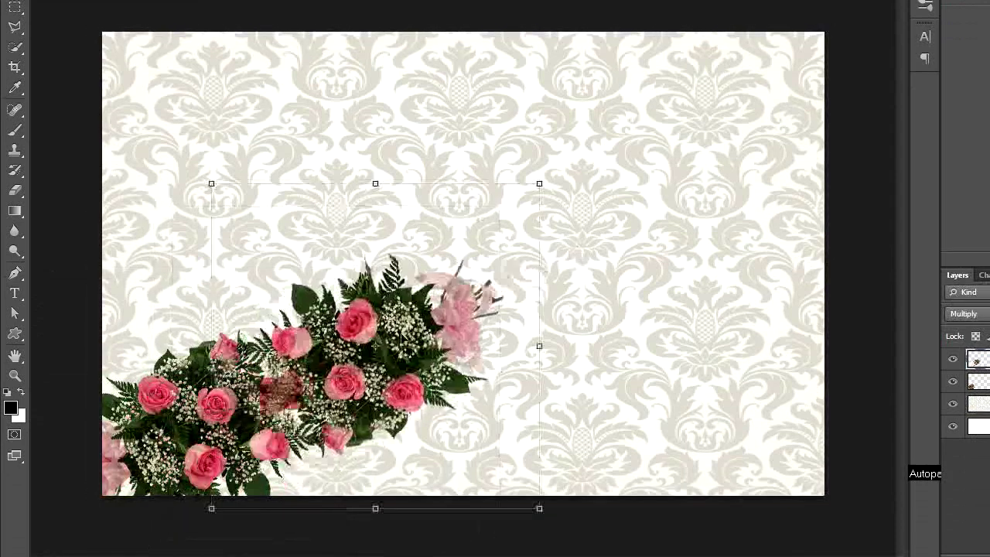
{"action": "left_click_drag", "start_coordinate": [401, 339], "coordinate": [405, 335]}
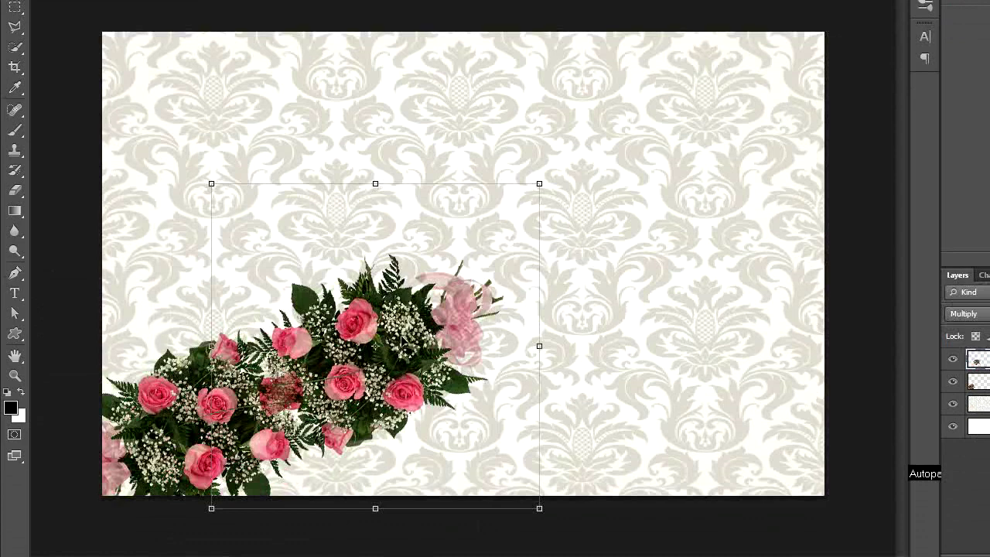
{"action": "left_click_drag", "start_coordinate": [358, 363], "coordinate": [723, 154]}
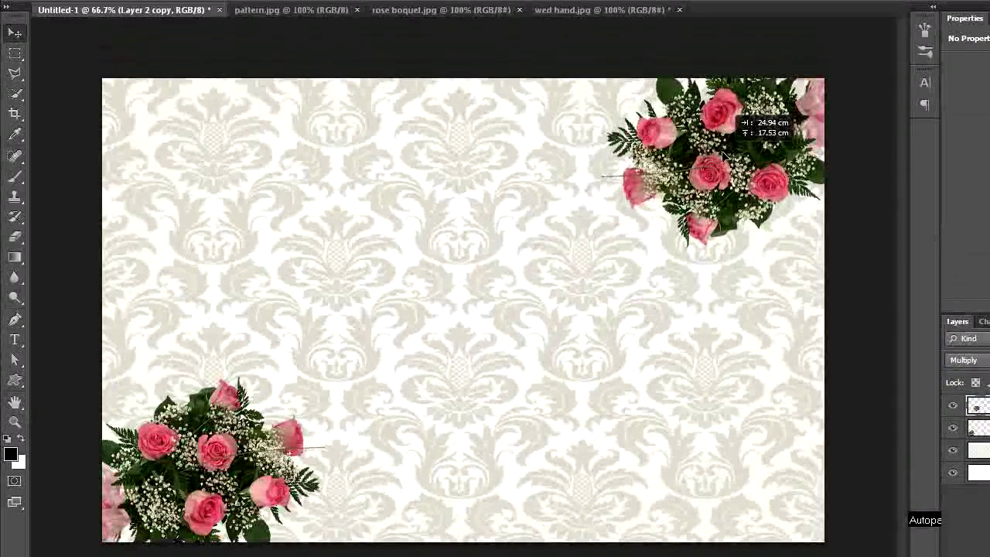
{"action": "left_click_drag", "start_coordinate": [723, 154], "coordinate": [723, 156]}
{"action": "left_click", "coordinate": [15, 99]}
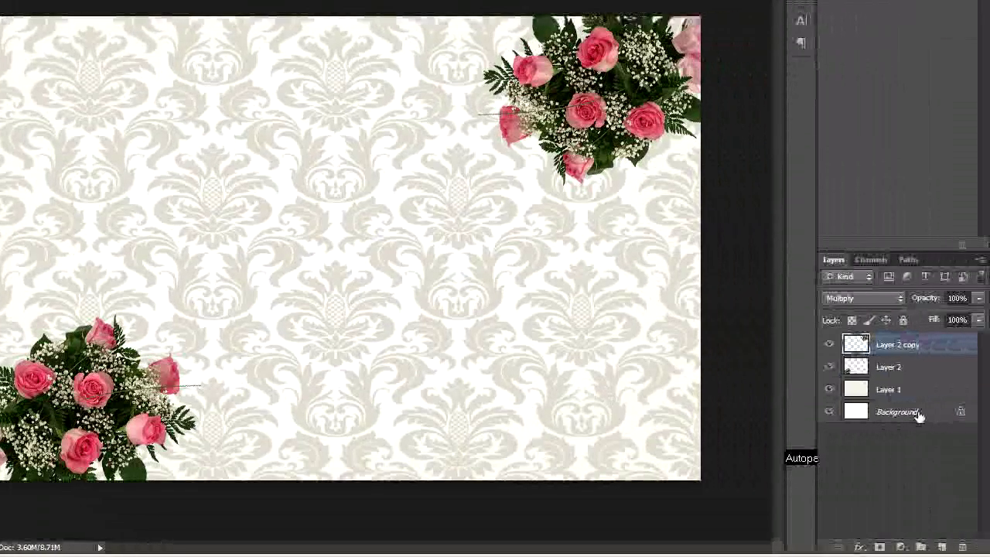
Merge all layers into a single Background layer
{"action": "left_click", "coordinate": [918, 414], "text": "shift"}
{"action": "right_click", "coordinate": [919, 414]}
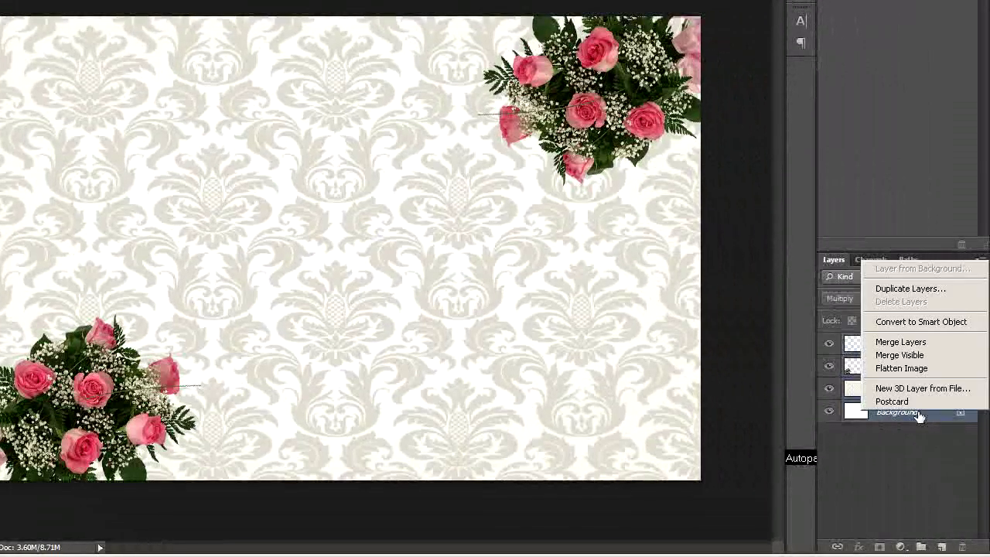
{"action": "left_click", "coordinate": [919, 344]}
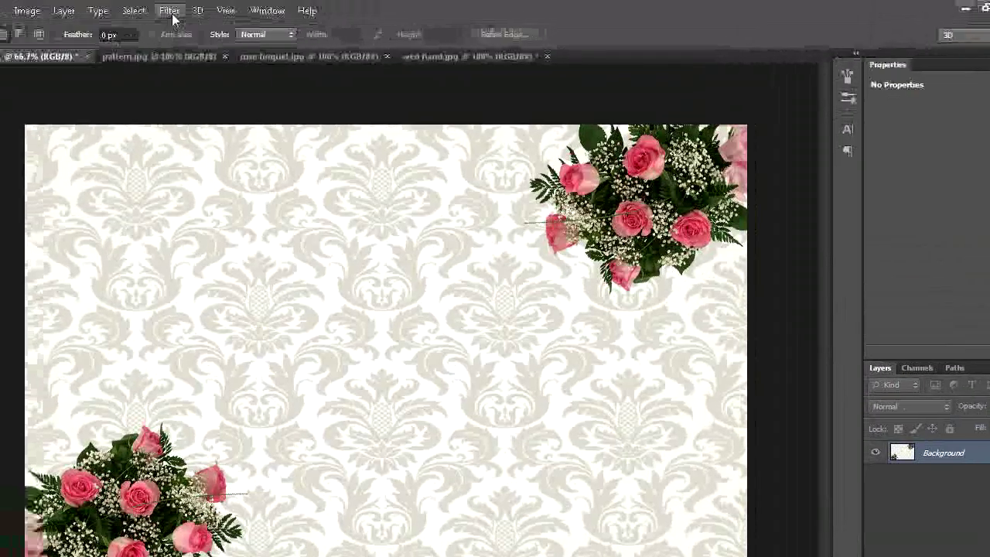
{"action": "left_click", "coordinate": [171, 11]}
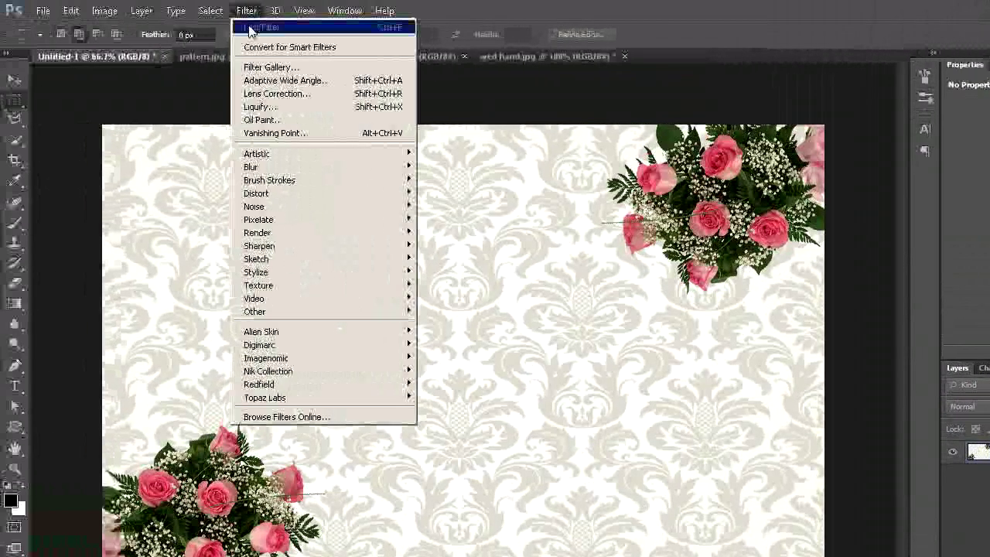
Apply a Lens Correction vignette with amount -100 and midpoint +32
{"action": "left_click", "coordinate": [277, 94]}
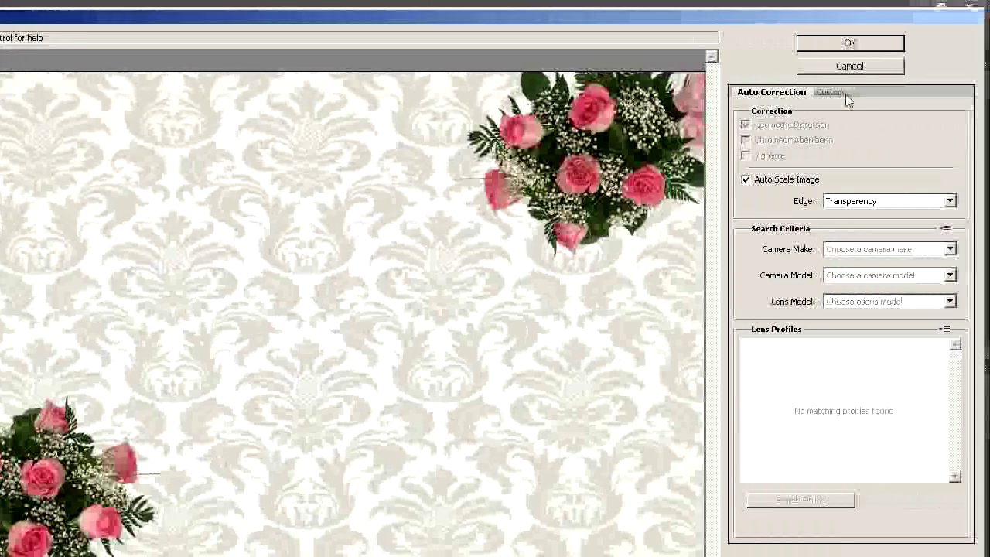
{"action": "left_click", "coordinate": [888, 94]}
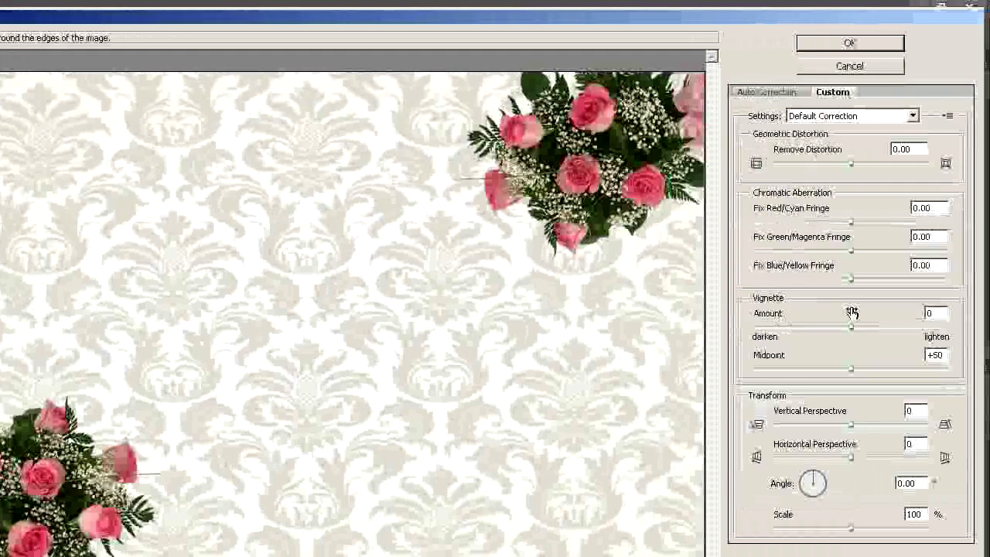
{"action": "left_click_drag", "start_coordinate": [852, 325], "coordinate": [759, 330]}
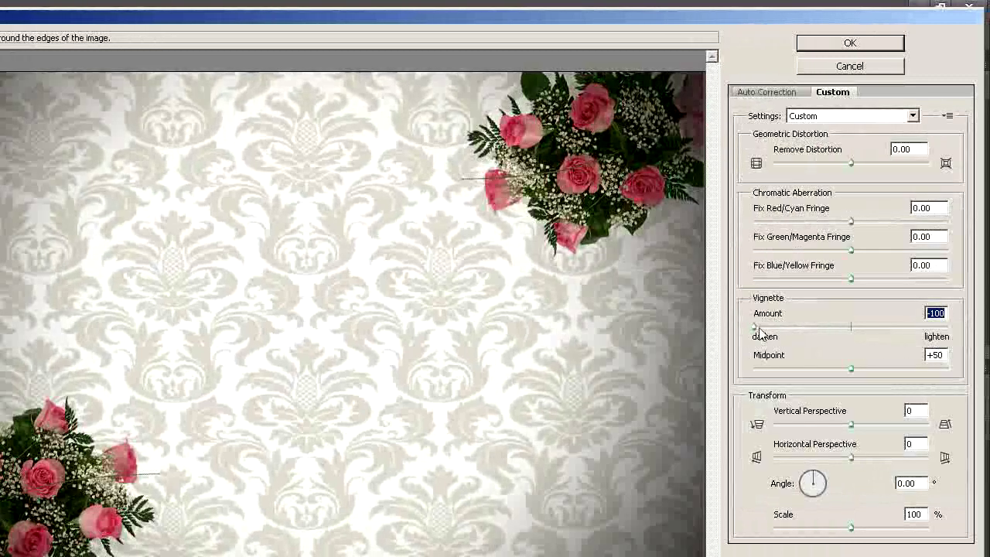
{"action": "left_click", "coordinate": [823, 370]}
{"action": "left_click", "coordinate": [833, 370]}
{"action": "left_click", "coordinate": [827, 371]}
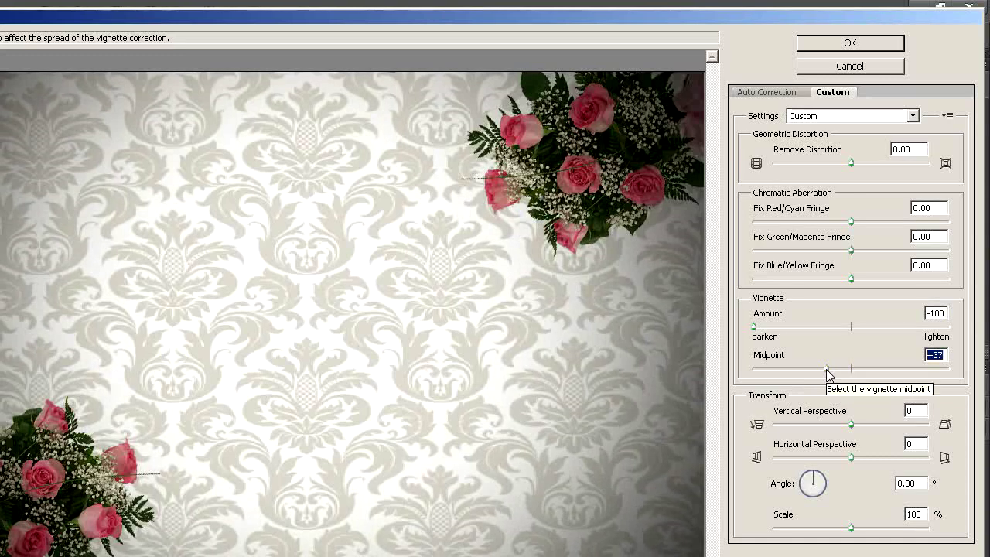
{"action": "left_click", "coordinate": [859, 44]}
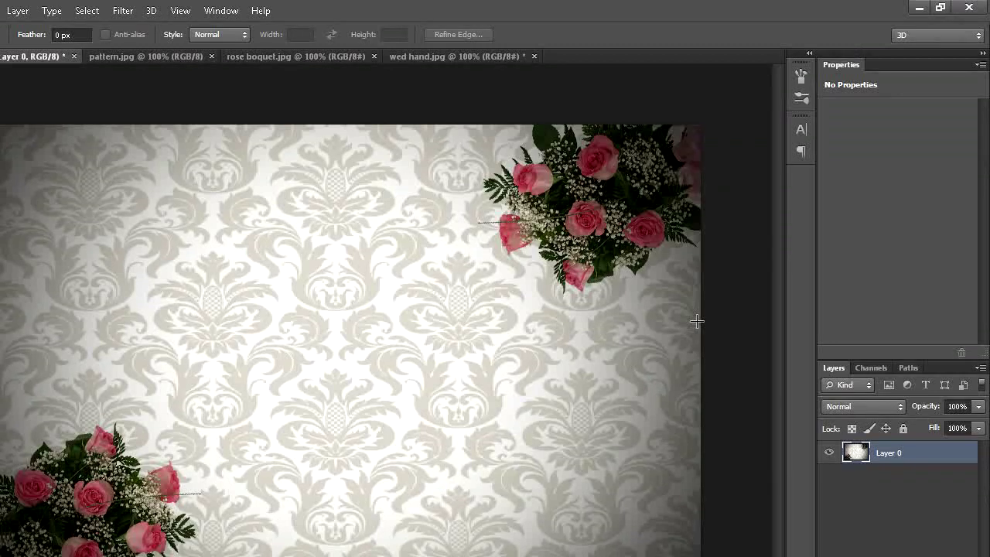
Duplicate the card layer and add a vertical guide at 50%
{"action": "key", "text": "ctrl+j"}
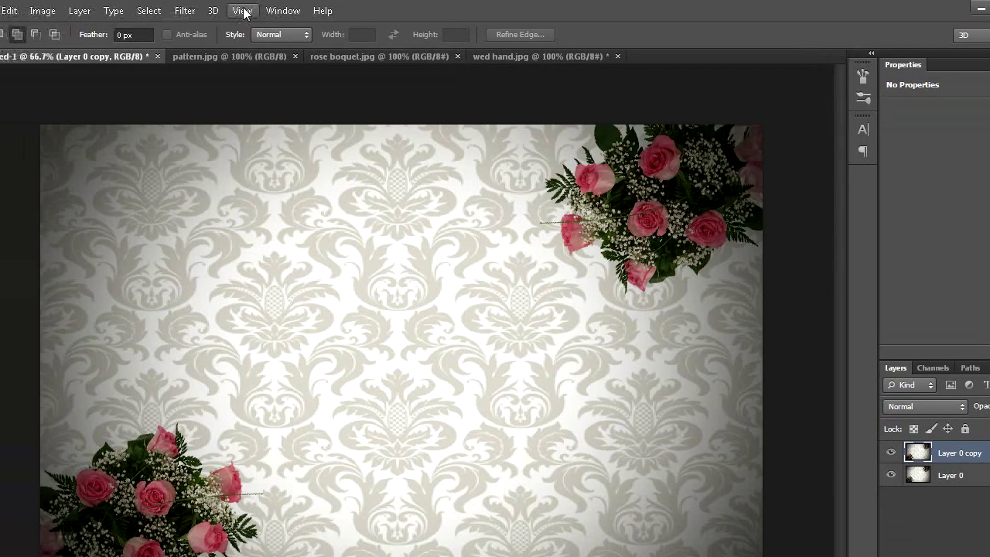
{"action": "left_click", "coordinate": [257, 11]}
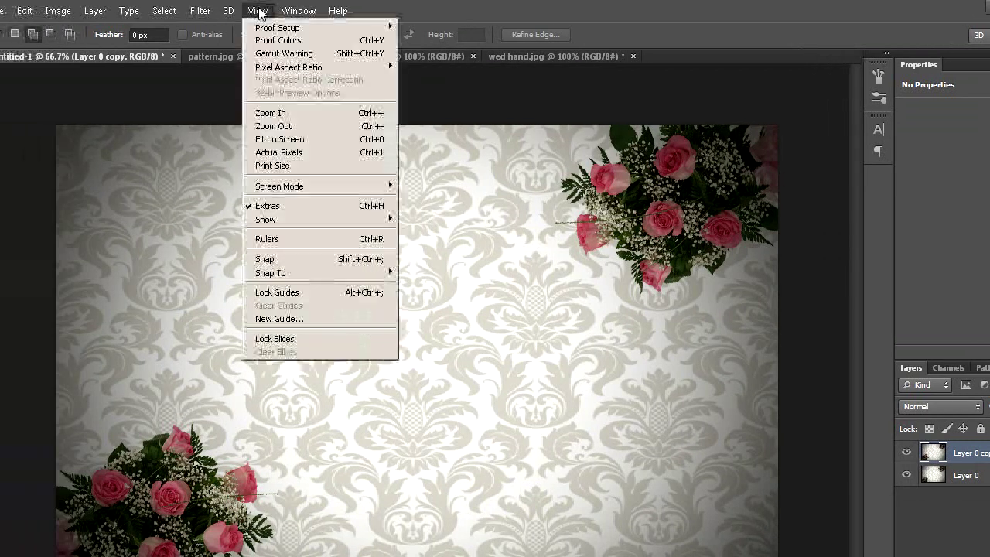
{"action": "left_click", "coordinate": [291, 326]}
{"action": "key", "text": "BackSpace"}
{"action": "type", "text": "50"}
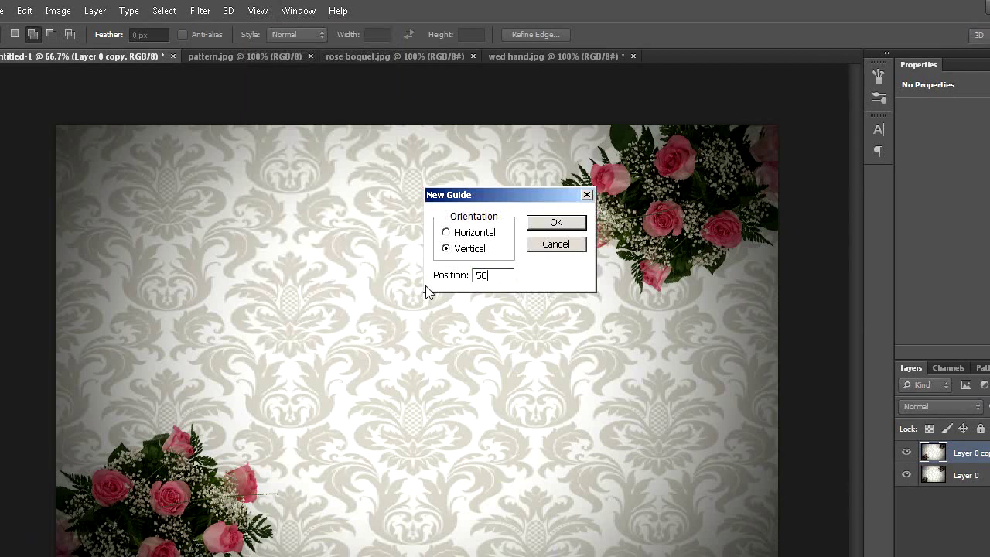
{"action": "left_click", "coordinate": [556, 222]}
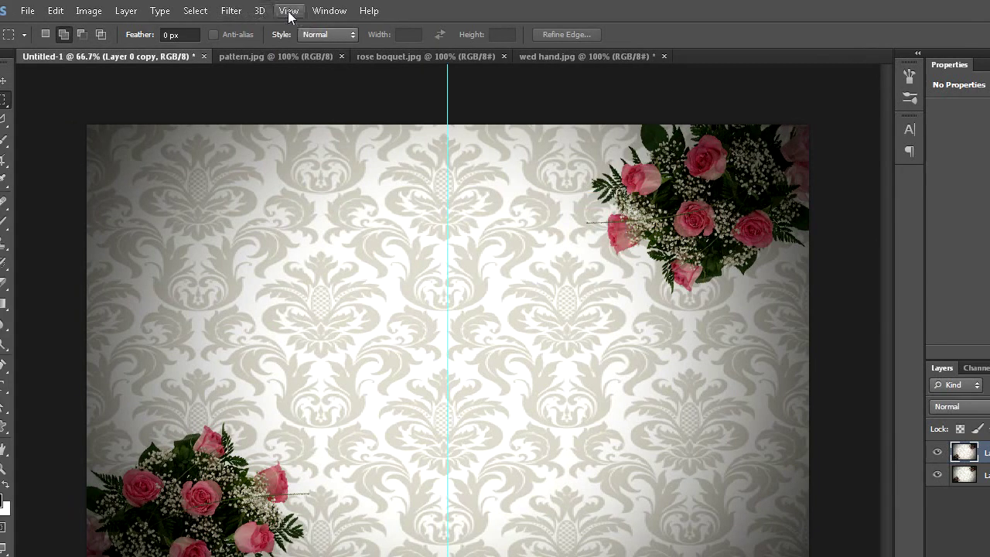
Add a horizontal guide at 50% to cross the vertical one
{"action": "left_click", "coordinate": [290, 13]}
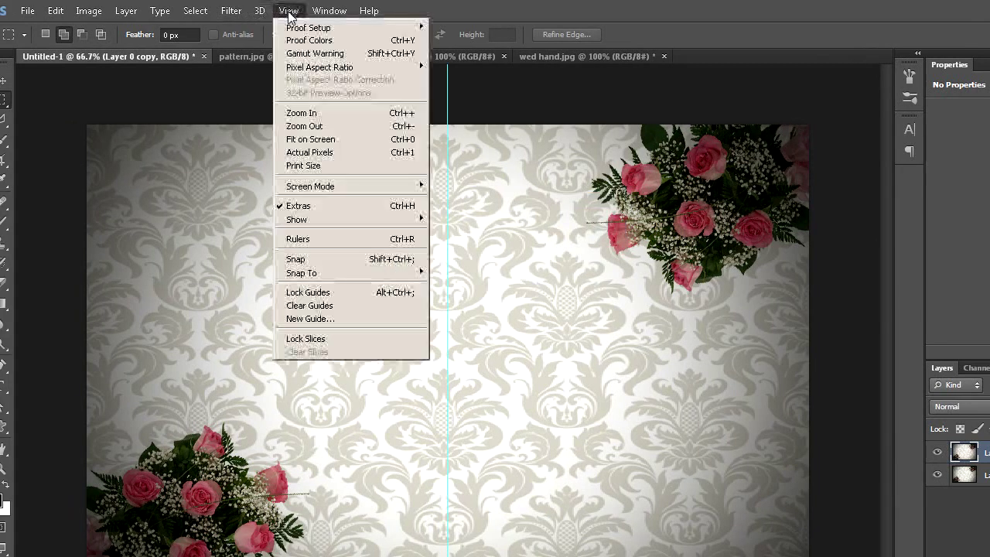
{"action": "left_click", "coordinate": [313, 320]}
{"action": "key", "text": "BackSpace"}
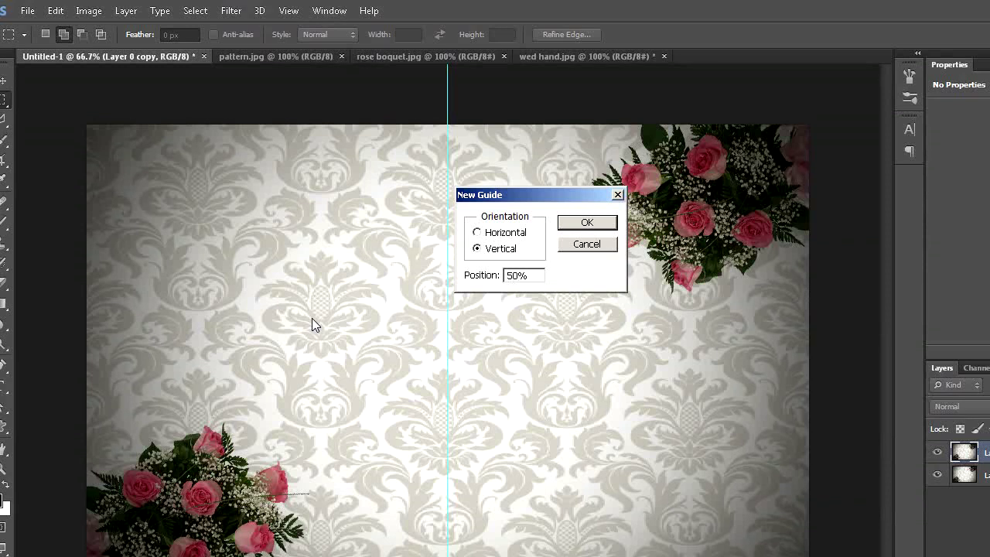
{"action": "left_click", "coordinate": [587, 224]}
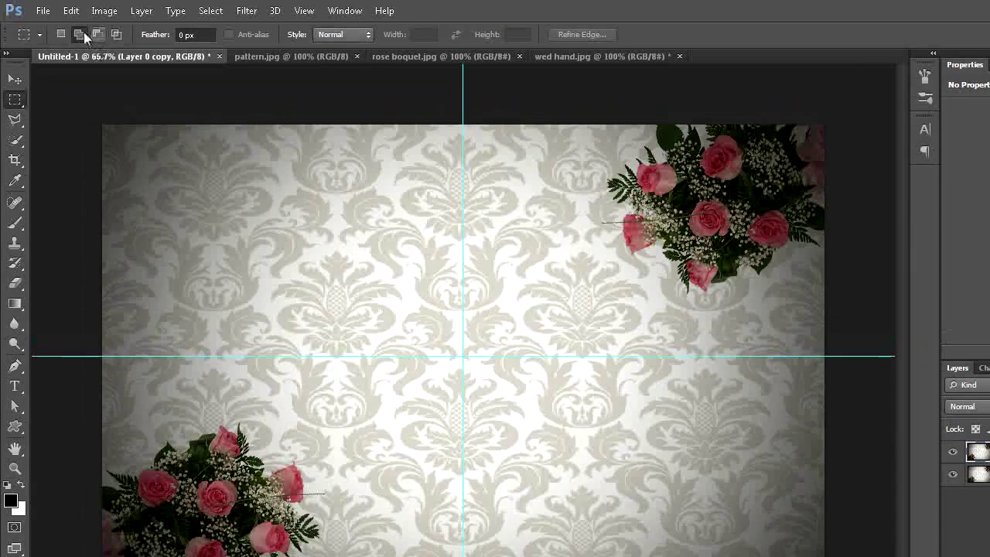
Warp the card copy so its top-left and bottom-right corners curl inward
{"action": "left_click", "coordinate": [71, 11]}
{"action": "mouse_move", "coordinate": [89, 286]}
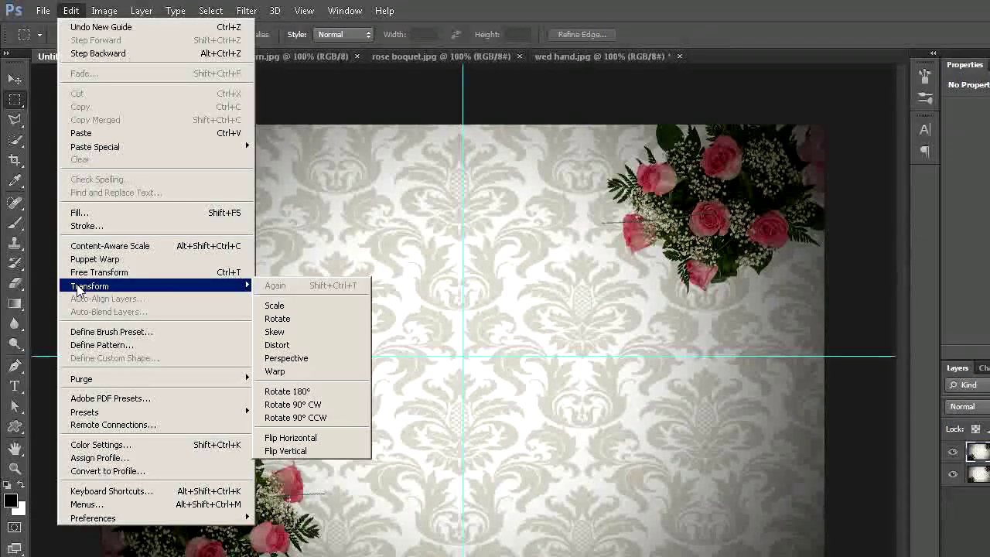
{"action": "left_click", "coordinate": [274, 371]}
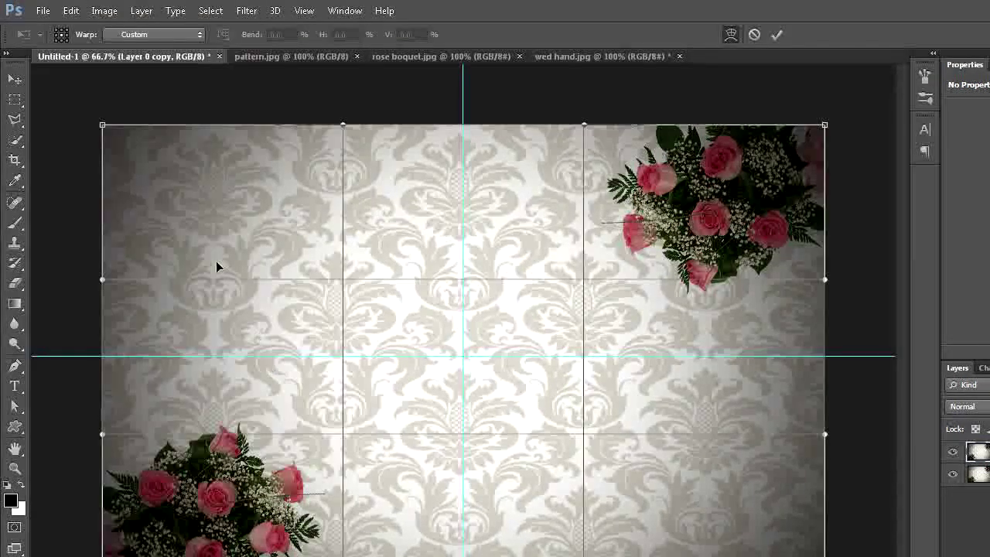
{"action": "mouse_move", "coordinate": [103, 126]}
{"action": "left_mouse_down"}
{"action": "mouse_move", "coordinate": [267, 245]}
{"action": "mouse_move", "coordinate": [347, 292]}
{"action": "mouse_move", "coordinate": [370, 292]}
{"action": "left_mouse_up"}
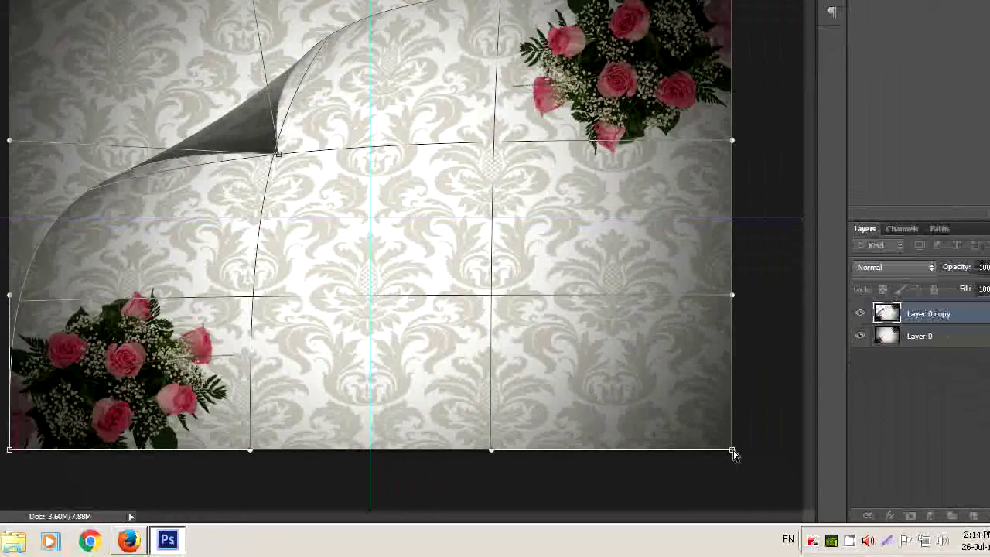
{"action": "mouse_move", "coordinate": [733, 453]}
{"action": "left_mouse_down"}
{"action": "mouse_move", "coordinate": [542, 306]}
{"action": "mouse_move", "coordinate": [467, 282]}
{"action": "left_mouse_up"}
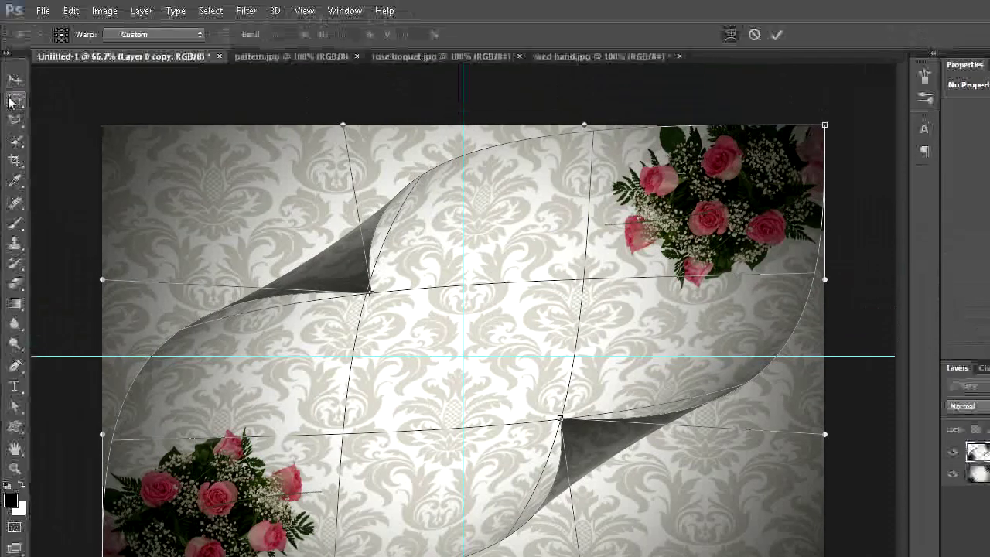
{"action": "left_click", "coordinate": [10, 101]}
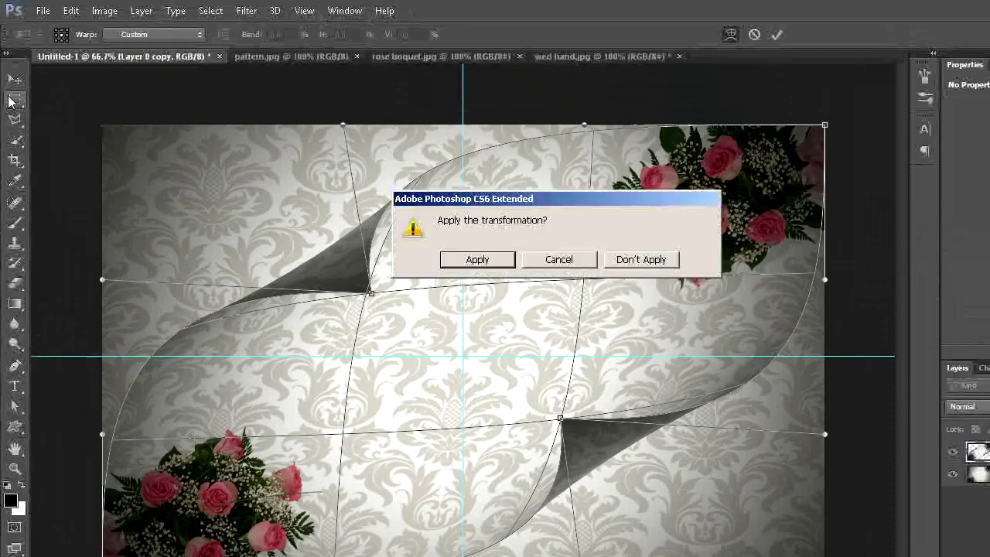
{"action": "left_click", "coordinate": [477, 260]}
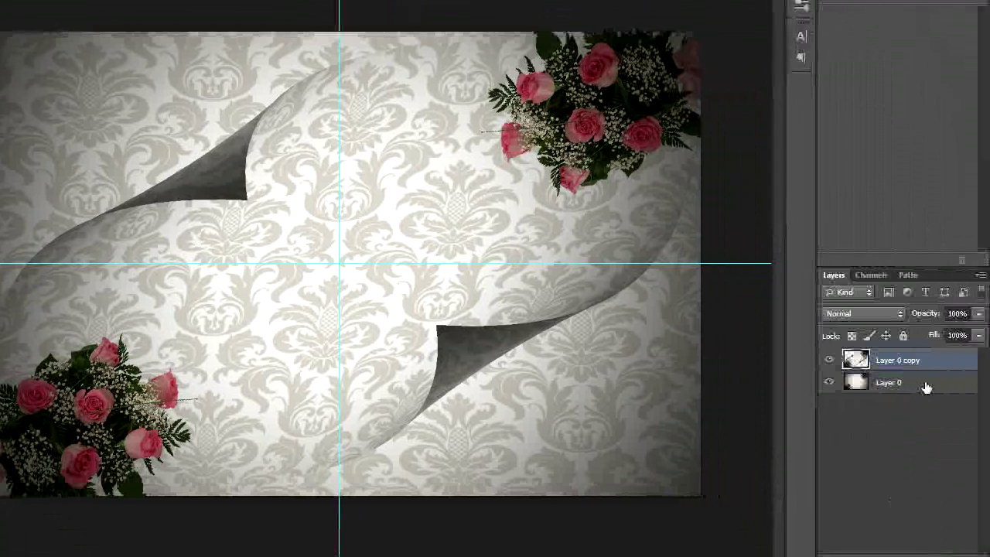
Add a new layer above Layer 0 and set up a 152 px brush
{"action": "left_click", "coordinate": [926, 387]}
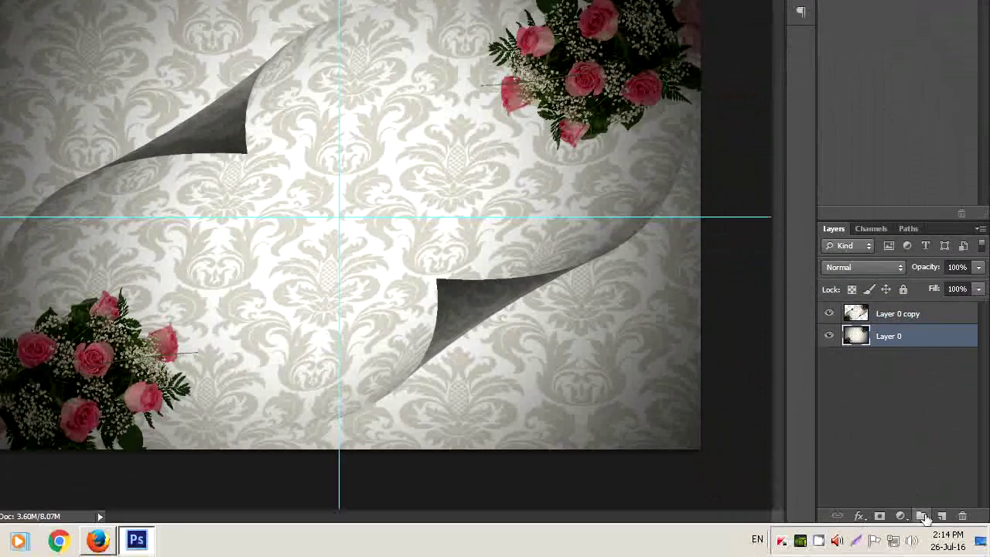
{"action": "left_click", "coordinate": [941, 516]}
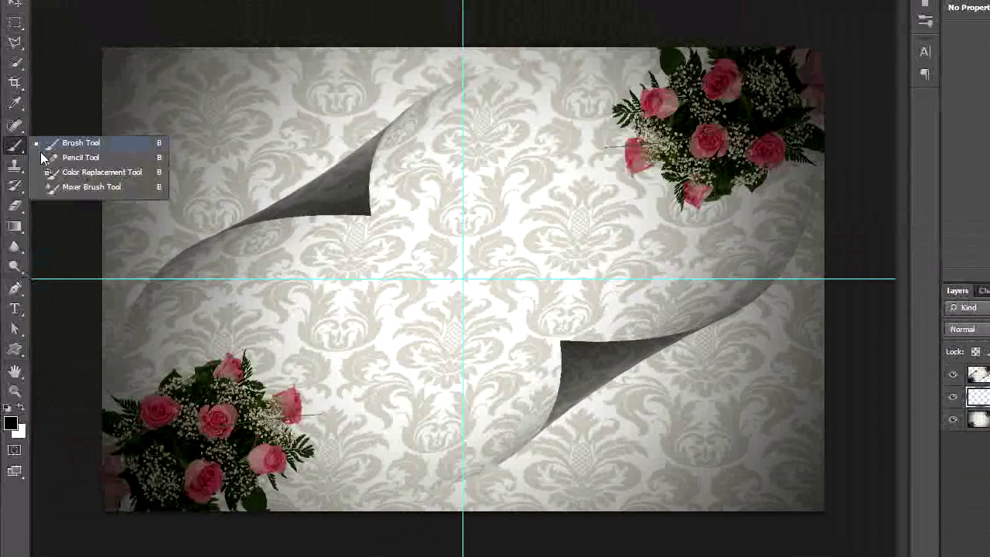
{"action": "left_click", "coordinate": [78, 144]}
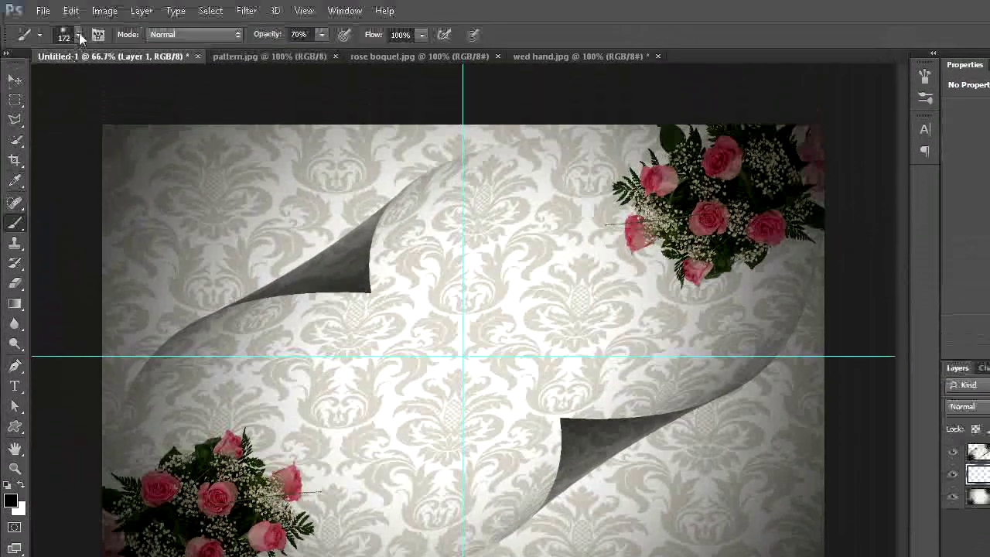
{"action": "left_click", "coordinate": [78, 34]}
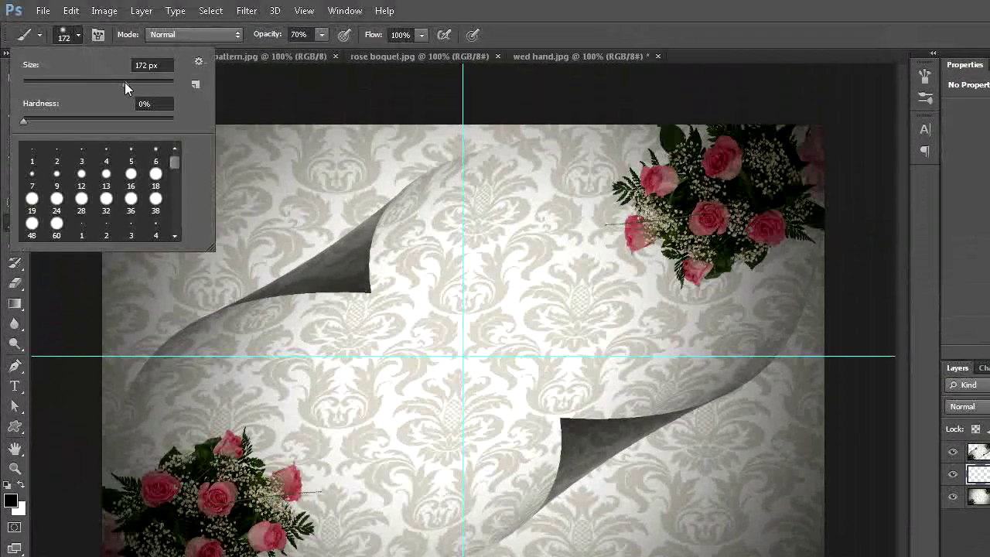
{"action": "left_click", "coordinate": [118, 80]}
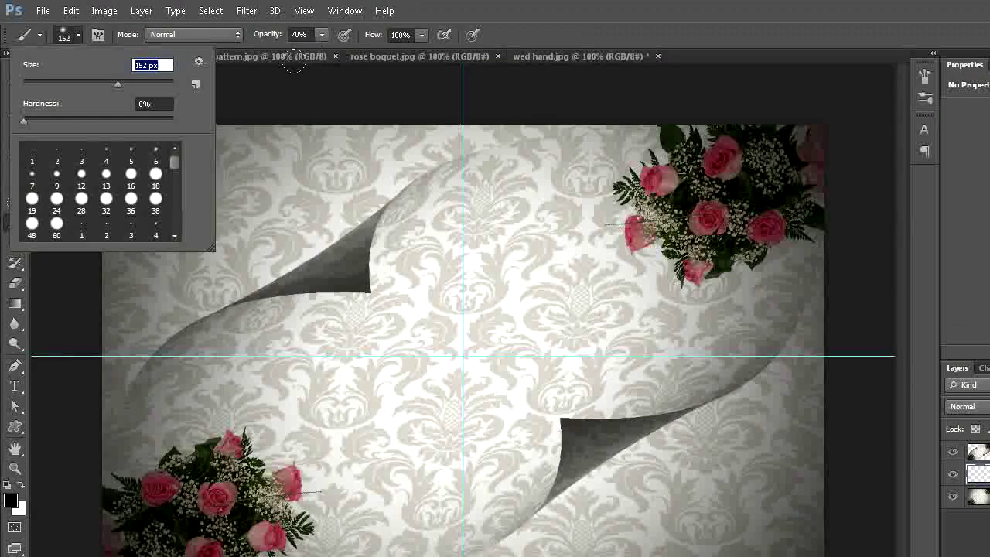
{"action": "key", "text": "Return"}
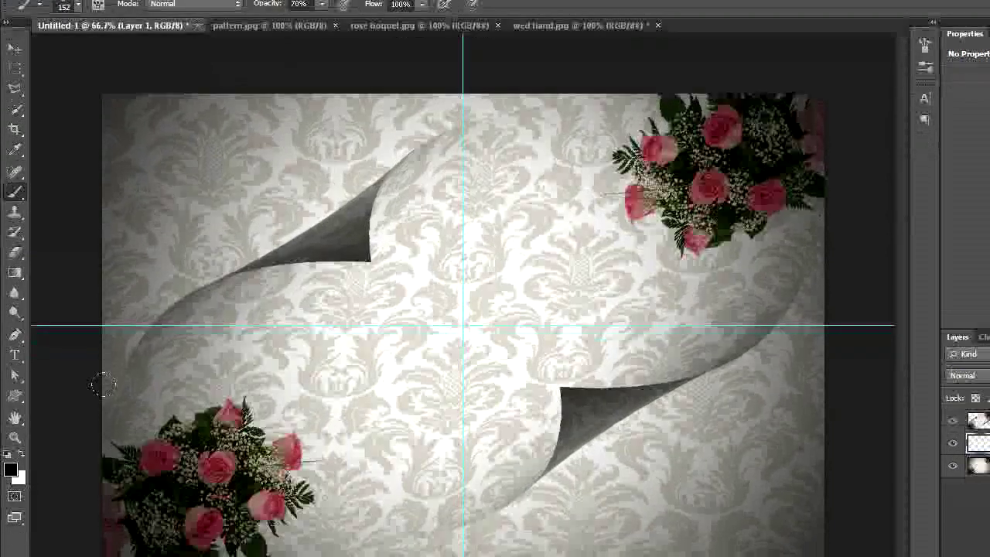
Paint black shadows along the curled edges and lower the layer opacity to 64%
{"action": "mouse_move", "coordinate": [103, 385]}
{"action": "left_mouse_down"}
{"action": "mouse_move", "coordinate": [121, 332]}
{"action": "mouse_move", "coordinate": [355, 158]}
{"action": "mouse_move", "coordinate": [436, 116]}
{"action": "mouse_move", "coordinate": [503, 102]}
{"action": "mouse_move", "coordinate": [548, 128]}
{"action": "mouse_move", "coordinate": [592, 130]}
{"action": "mouse_move", "coordinate": [445, 143]}
{"action": "mouse_move", "coordinate": [166, 325]}
{"action": "left_mouse_up"}
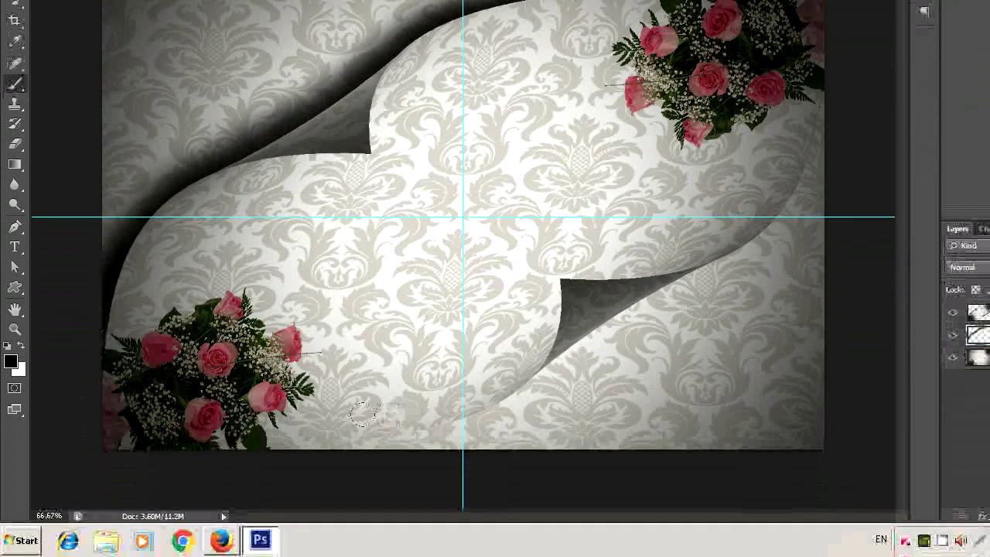
{"action": "mouse_move", "coordinate": [325, 416]}
{"action": "left_mouse_down"}
{"action": "mouse_move", "coordinate": [452, 390]}
{"action": "mouse_move", "coordinate": [591, 329]}
{"action": "mouse_move", "coordinate": [469, 362]}
{"action": "mouse_move", "coordinate": [611, 321]}
{"action": "mouse_move", "coordinate": [658, 249]}
{"action": "mouse_move", "coordinate": [717, 225]}
{"action": "left_mouse_up"}
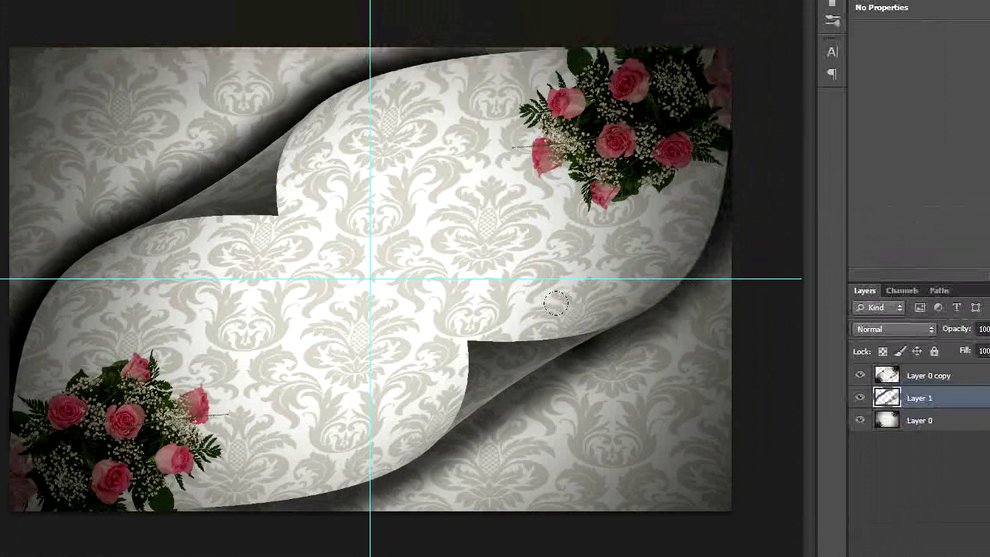
{"action": "left_click_drag", "start_coordinate": [564, 356], "coordinate": [458, 373]}
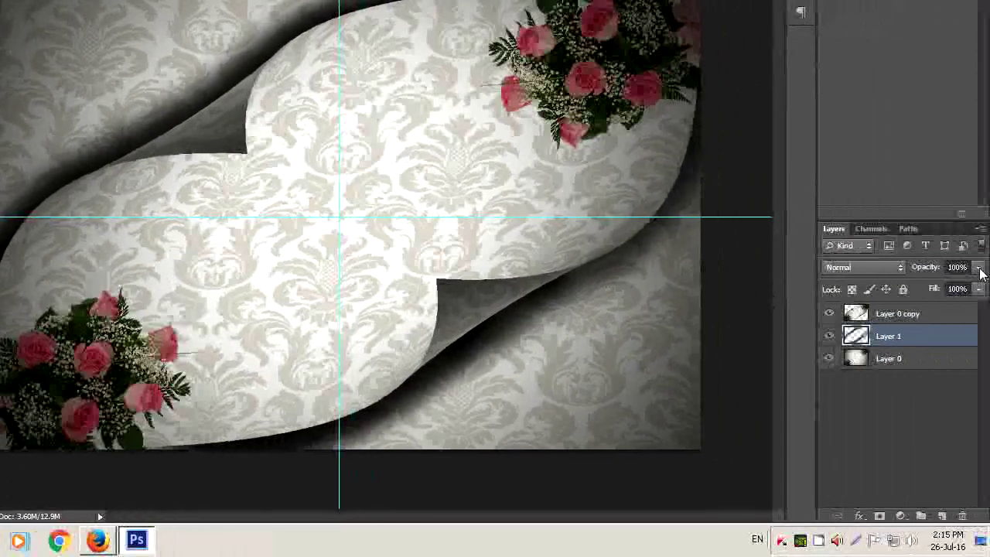
{"action": "left_click", "coordinate": [976, 271]}
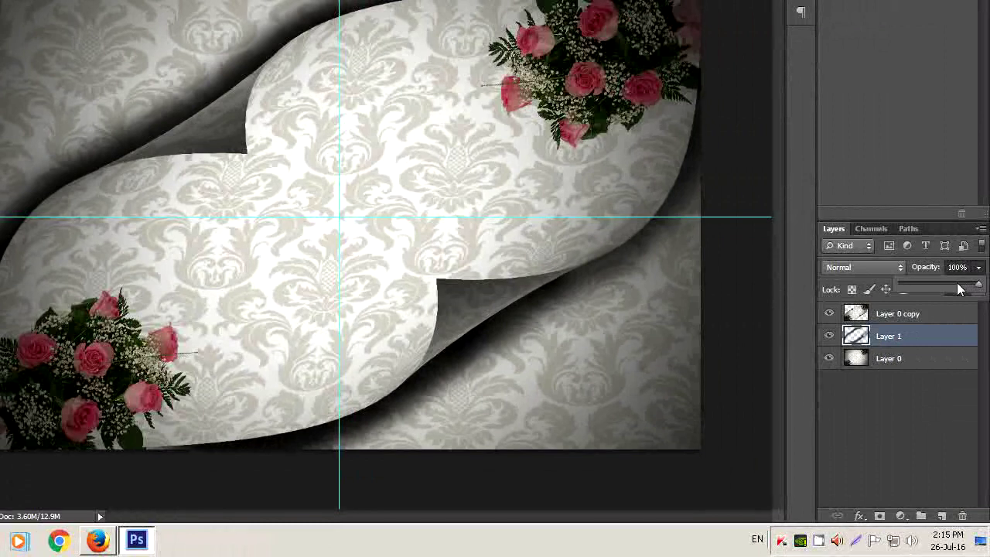
{"action": "left_click", "coordinate": [957, 284]}
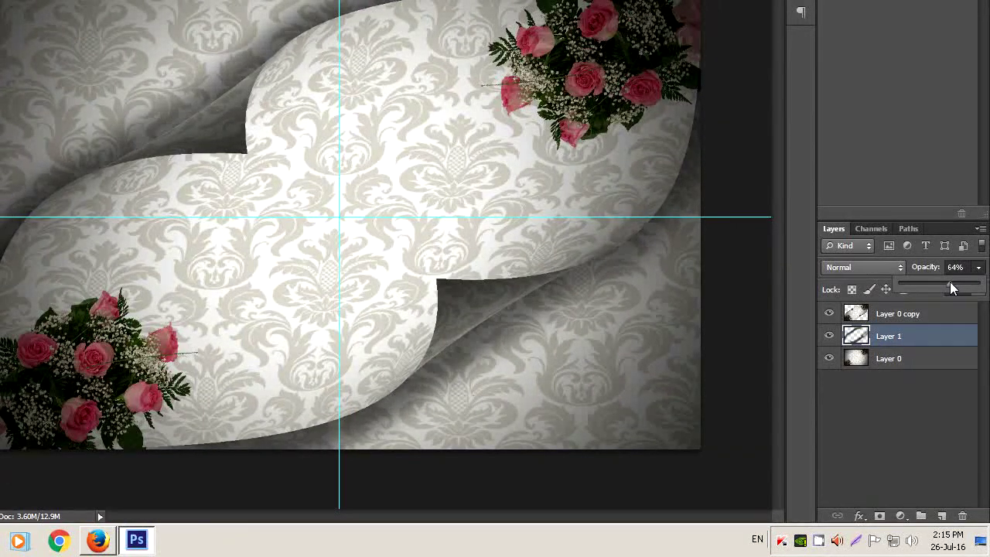
{"action": "left_click", "coordinate": [935, 309]}
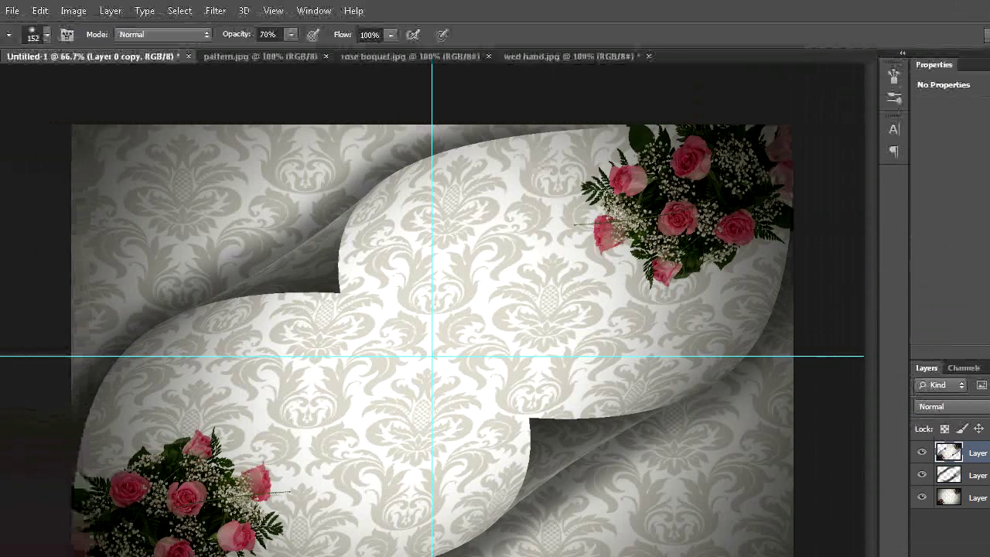
Copy the whole wed hand.jpg image and return to the wedding card
{"action": "left_click", "coordinate": [15, 99]}
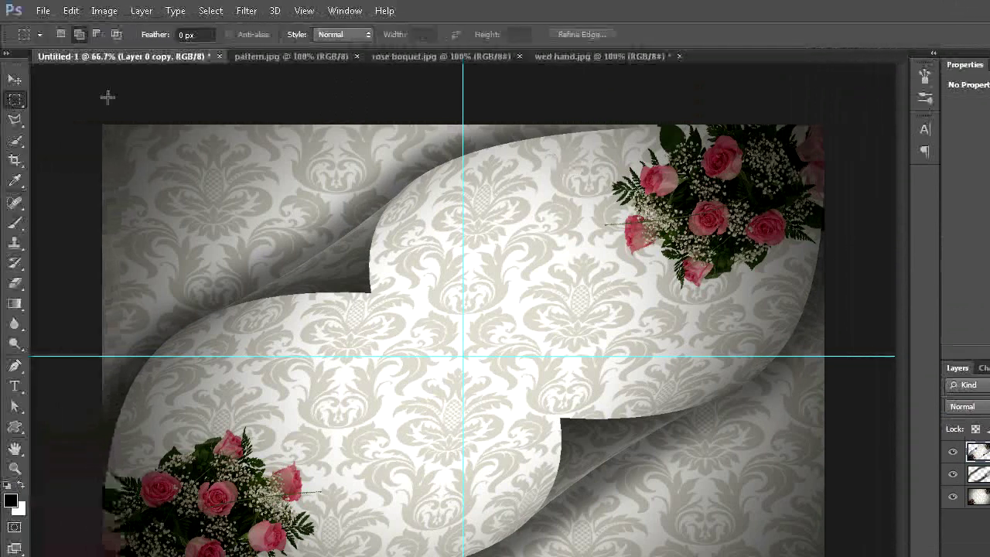
{"action": "left_click", "coordinate": [607, 55]}
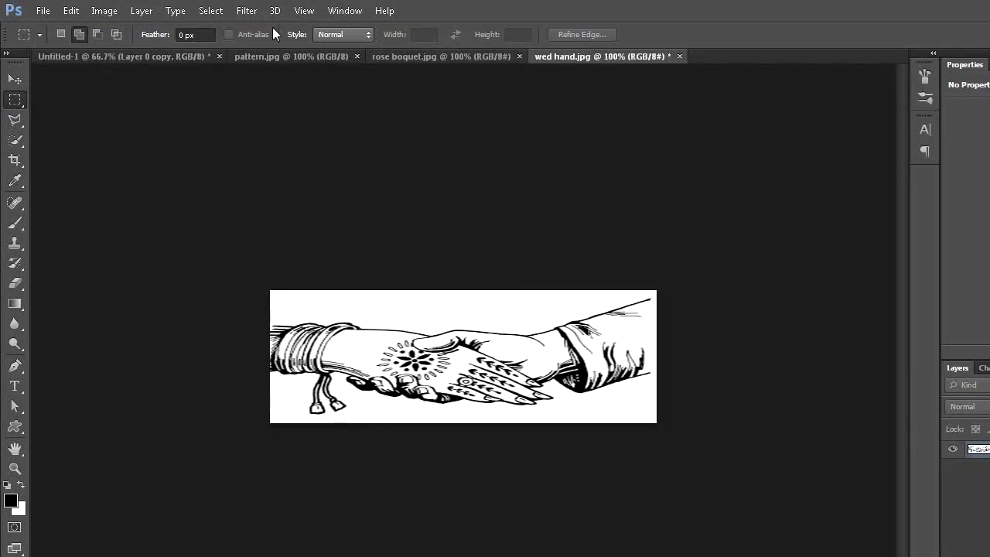
{"action": "left_click", "coordinate": [210, 10]}
{"action": "left_click", "coordinate": [210, 27]}
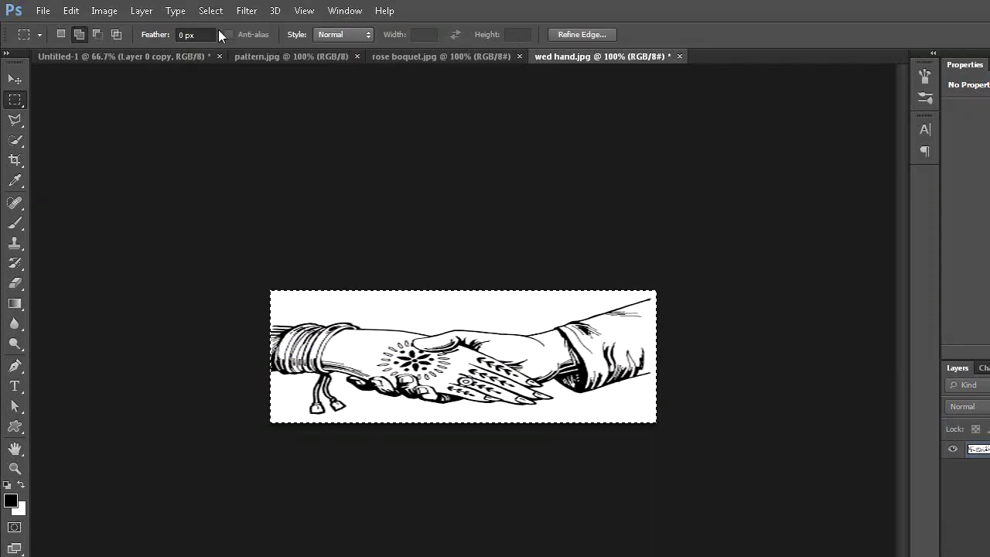
{"action": "left_click", "coordinate": [71, 11]}
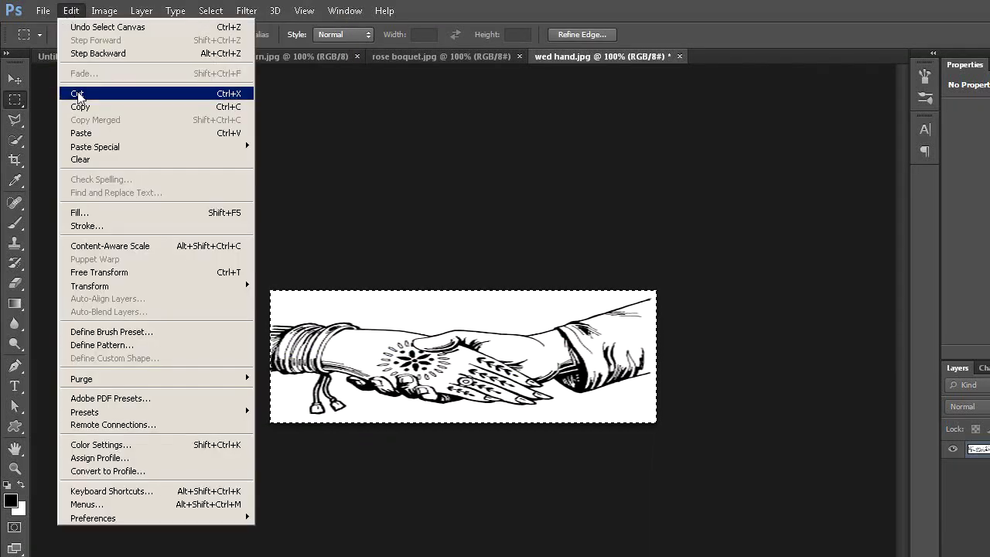
{"action": "left_click", "coordinate": [77, 103]}
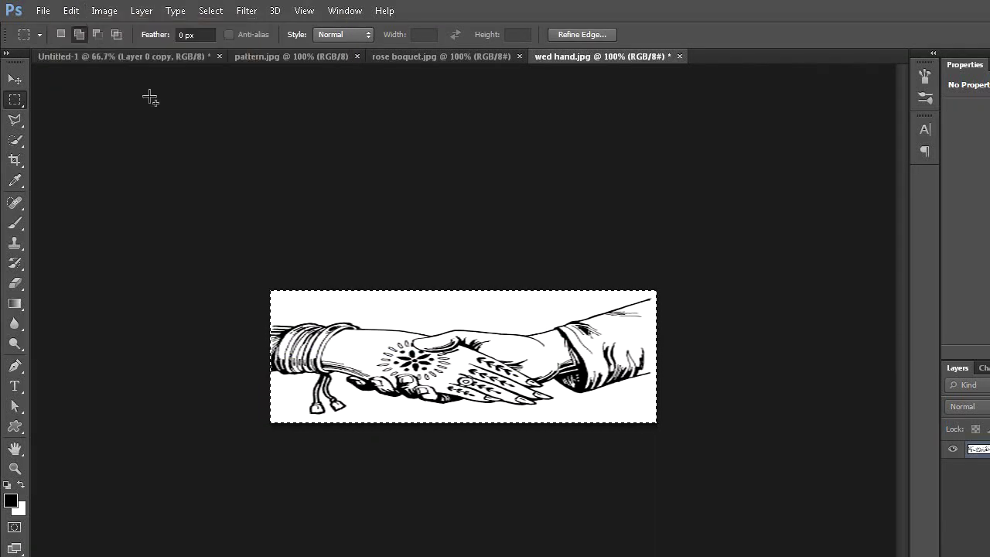
{"action": "left_click", "coordinate": [197, 59]}
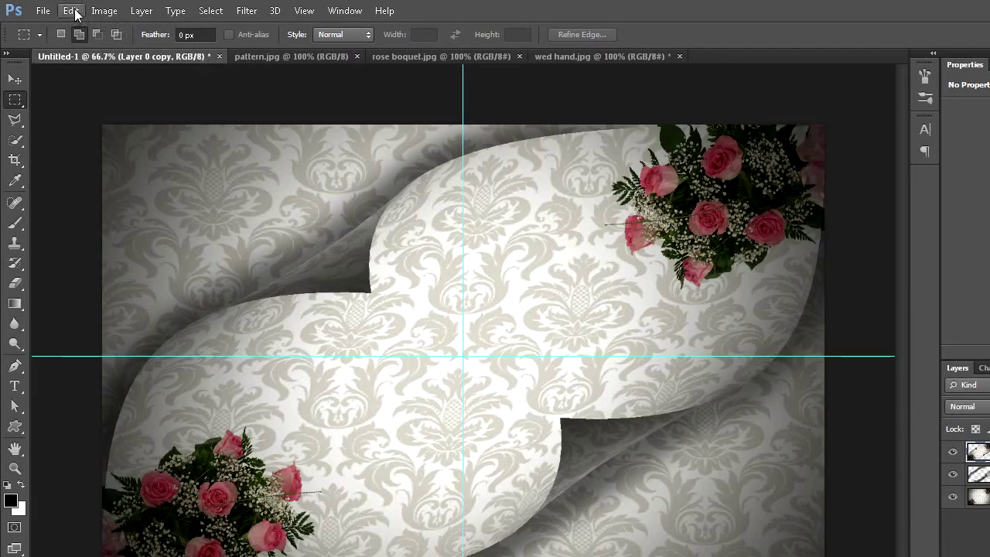
Paste the handshake onto the card and blend it as Multiply
{"action": "left_click", "coordinate": [71, 10]}
{"action": "left_click", "coordinate": [88, 133]}
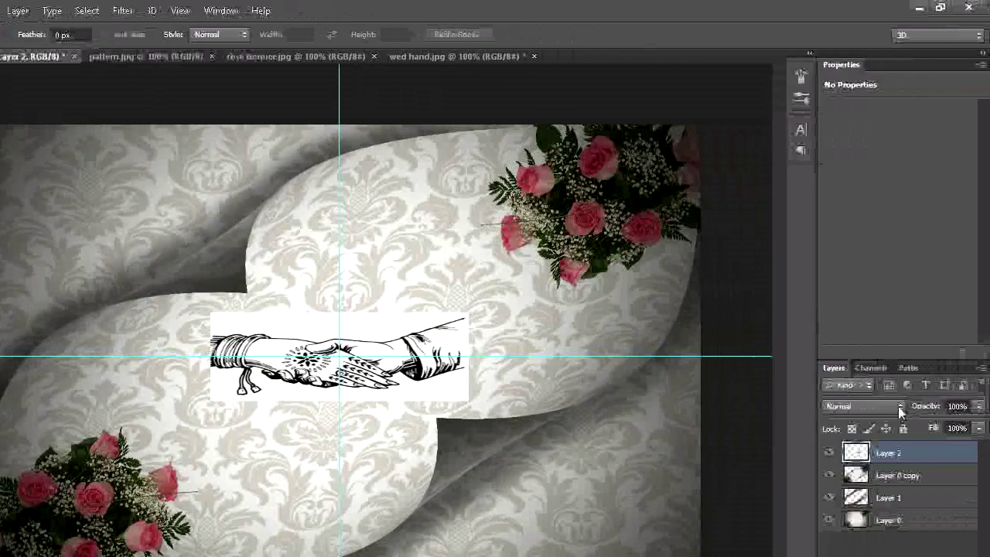
{"action": "left_click", "coordinate": [866, 406]}
{"action": "left_click", "coordinate": [843, 58]}
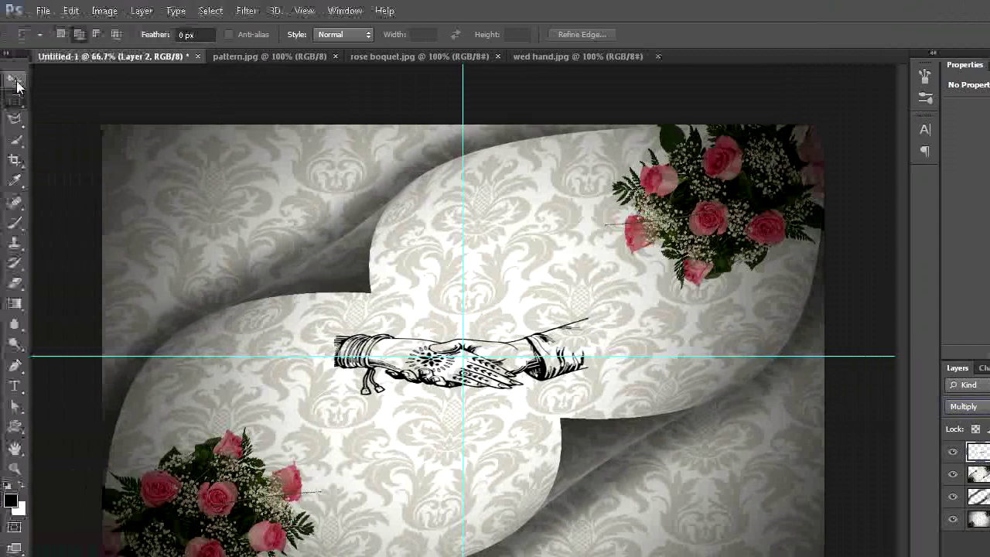
Move the handshake to the top centre, widen it slightly, and add an empty layer
{"action": "left_click", "coordinate": [14, 79]}
{"action": "left_click_drag", "start_coordinate": [457, 382], "coordinate": [461, 274]}
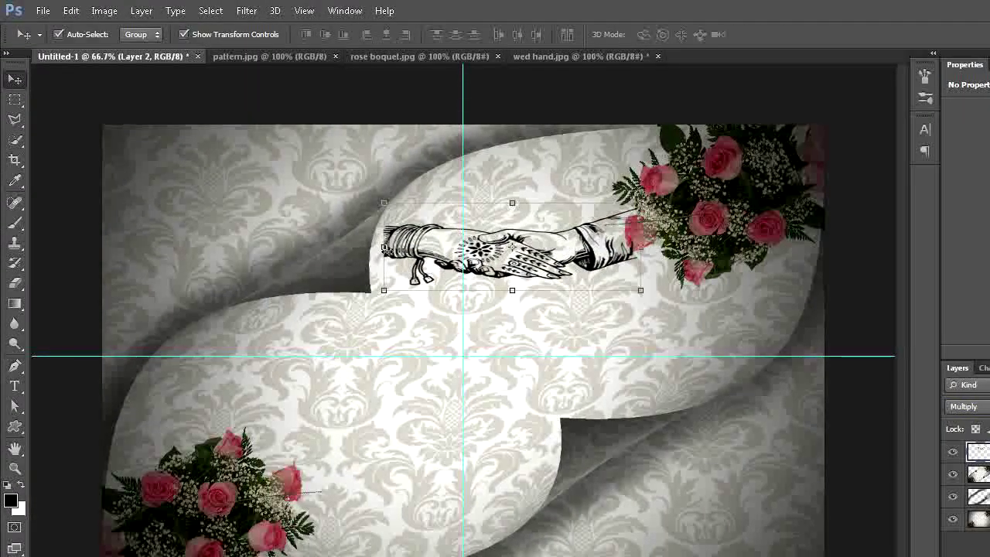
{"action": "left_click_drag", "start_coordinate": [380, 253], "coordinate": [372, 247]}
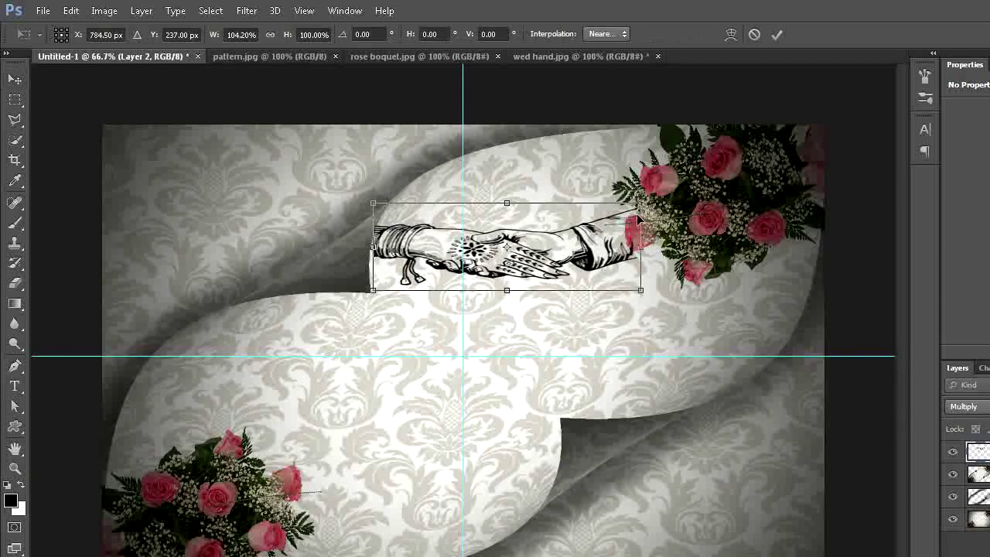
{"action": "left_click", "coordinate": [12, 101]}
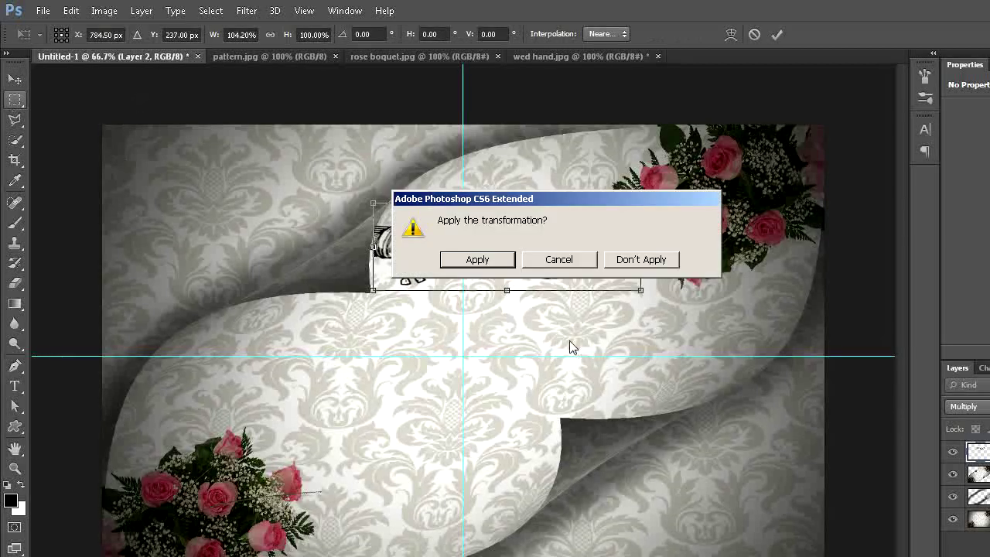
{"action": "left_click", "coordinate": [477, 260]}
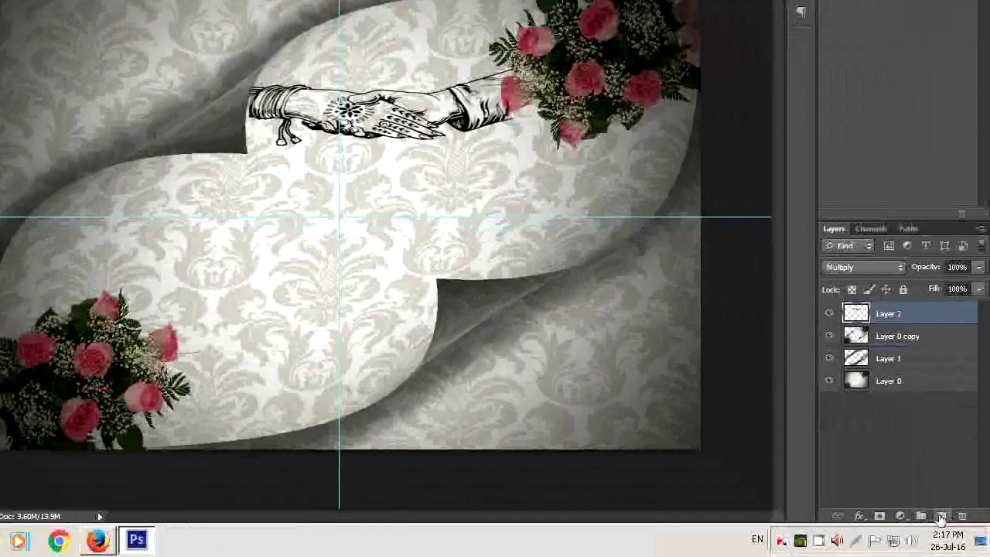
{"action": "left_click", "coordinate": [972, 516]}
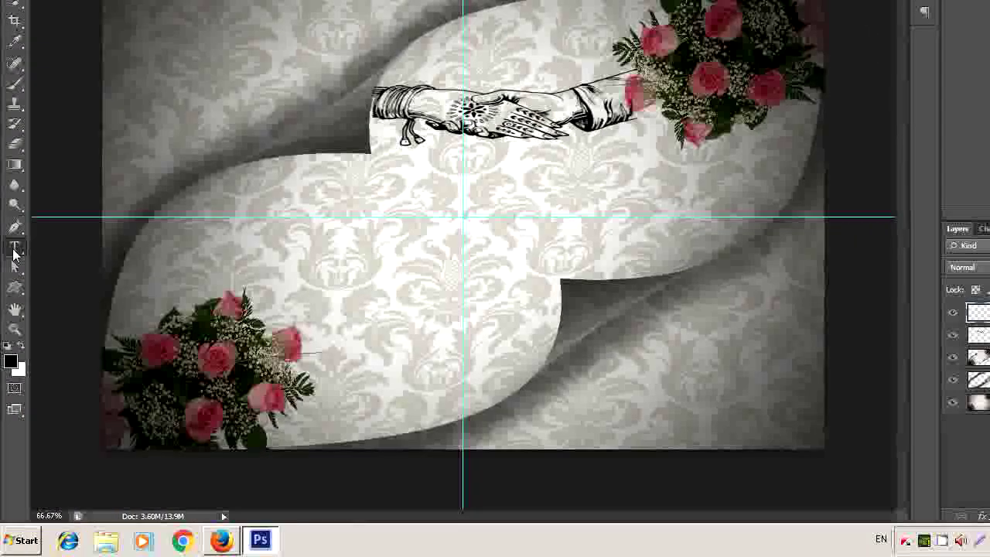
Set the Type tool to Alex Brush at 100 pt in deep blue
{"action": "left_click", "coordinate": [15, 247]}
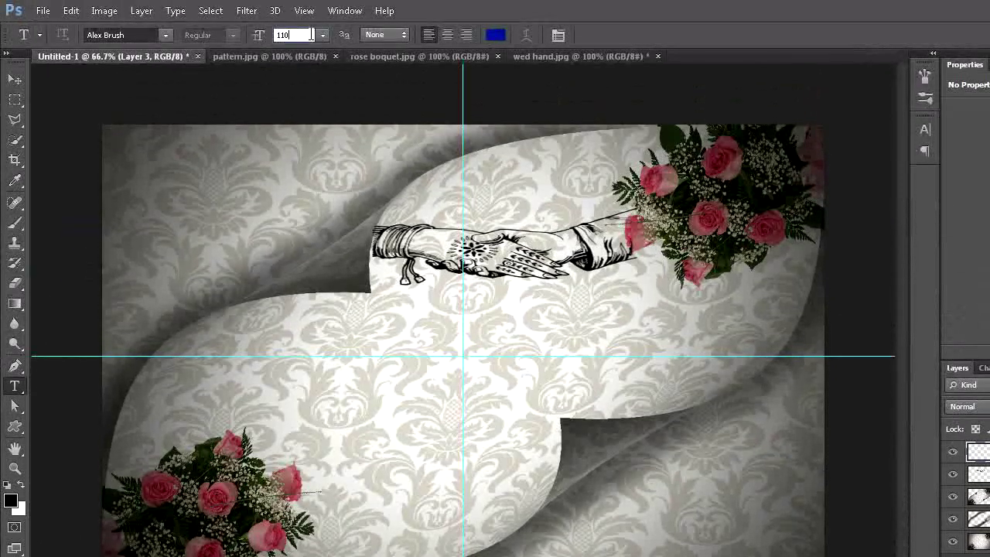
{"action": "type", "text": "10"}
{"action": "key", "text": "Return"}
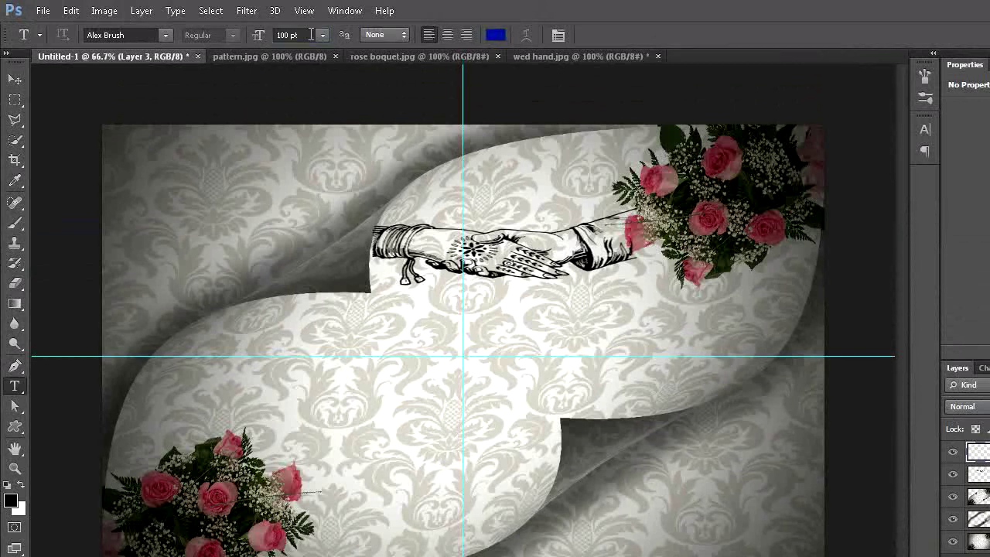
{"action": "left_click", "coordinate": [495, 35]}
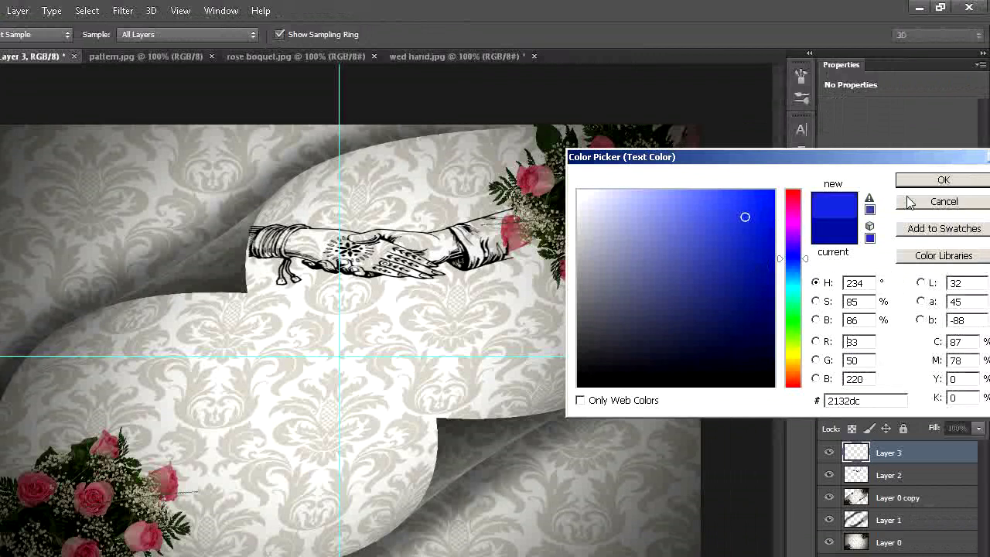
{"action": "left_click", "coordinate": [753, 230]}
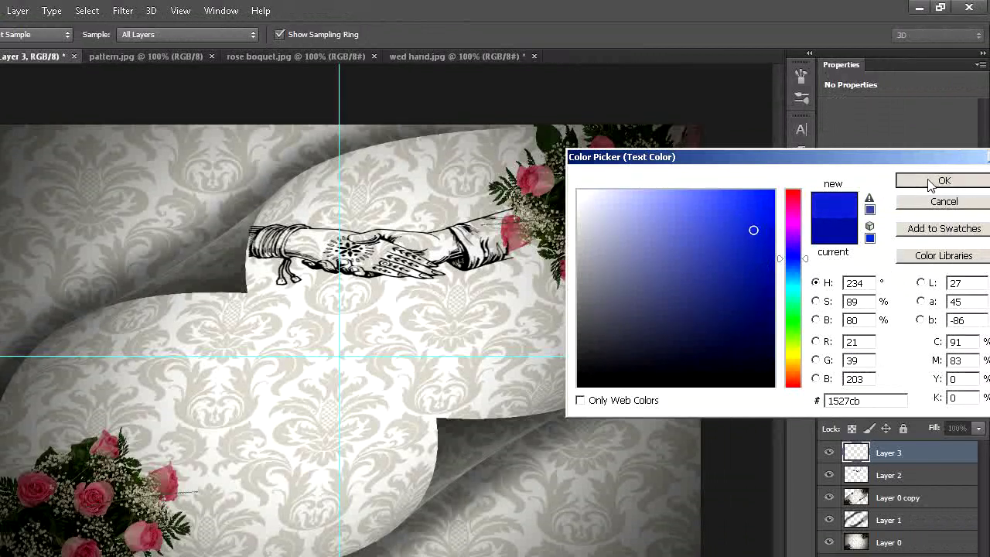
{"action": "left_click", "coordinate": [932, 182]}
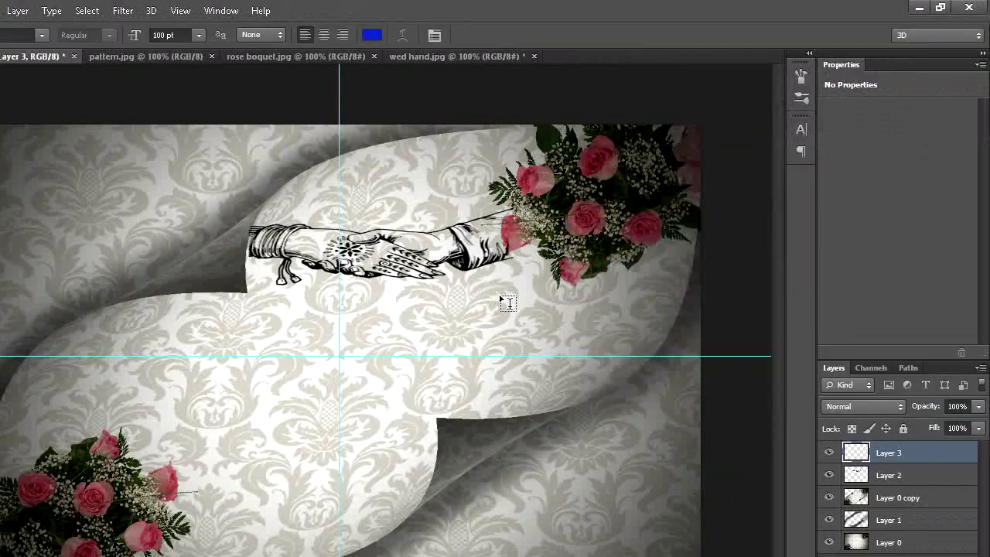
Type the couple's two names joined by an ampersand below the handshake
{"action": "left_click", "coordinate": [293, 326]}
{"action": "type", "text": "Tanu"}
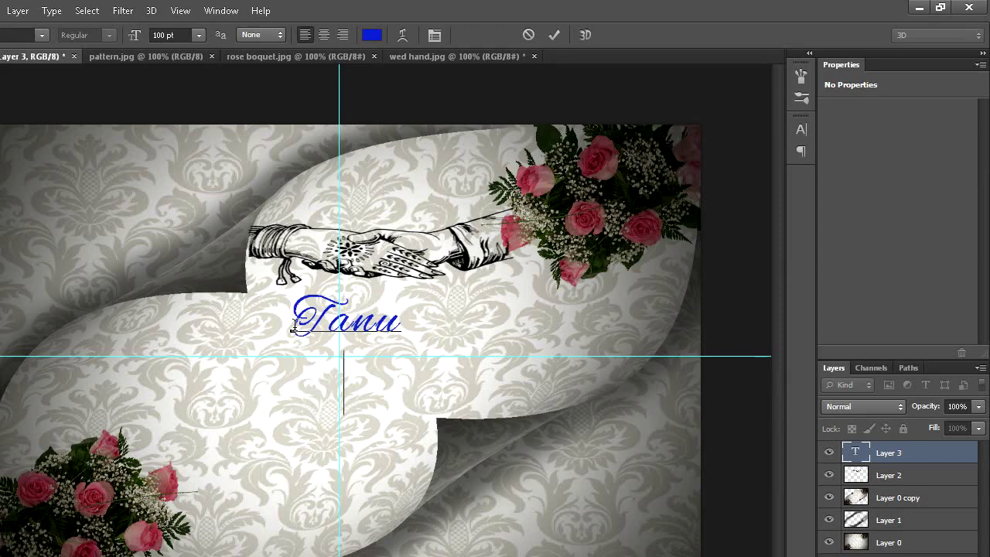
{"action": "type", "text": "& "}
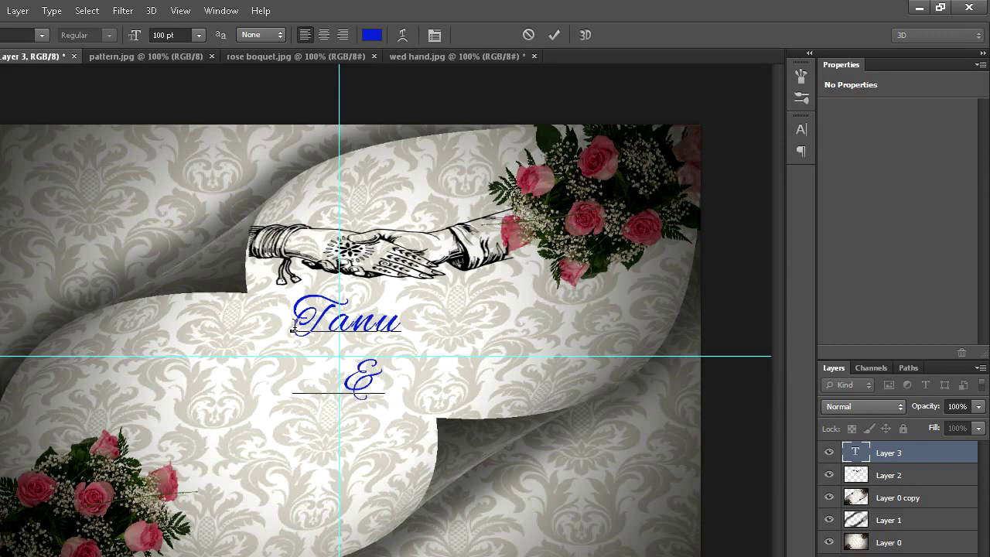
{"action": "type", "text": "Manu"}
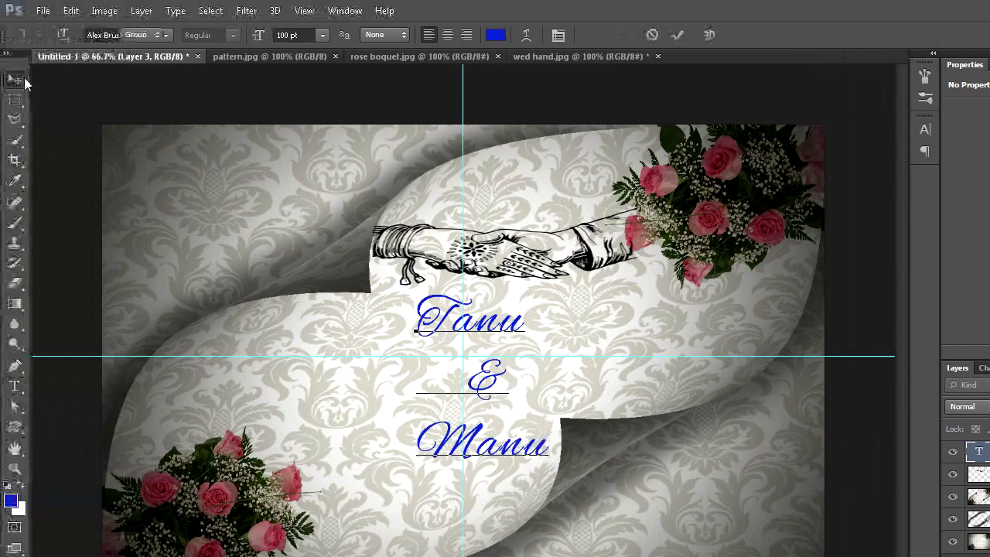
Move the blue names block up and squash it slightly shorter, applying the transformation
{"action": "left_click", "coordinate": [24, 79]}
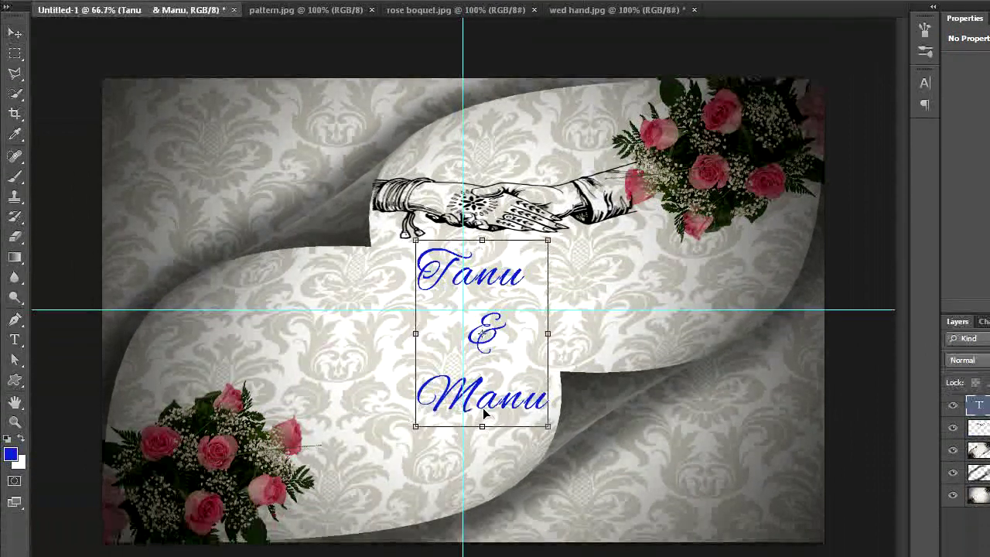
{"action": "left_click_drag", "start_coordinate": [484, 412], "coordinate": [480, 396]}
{"action": "left_click_drag", "start_coordinate": [501, 329], "coordinate": [479, 317]}
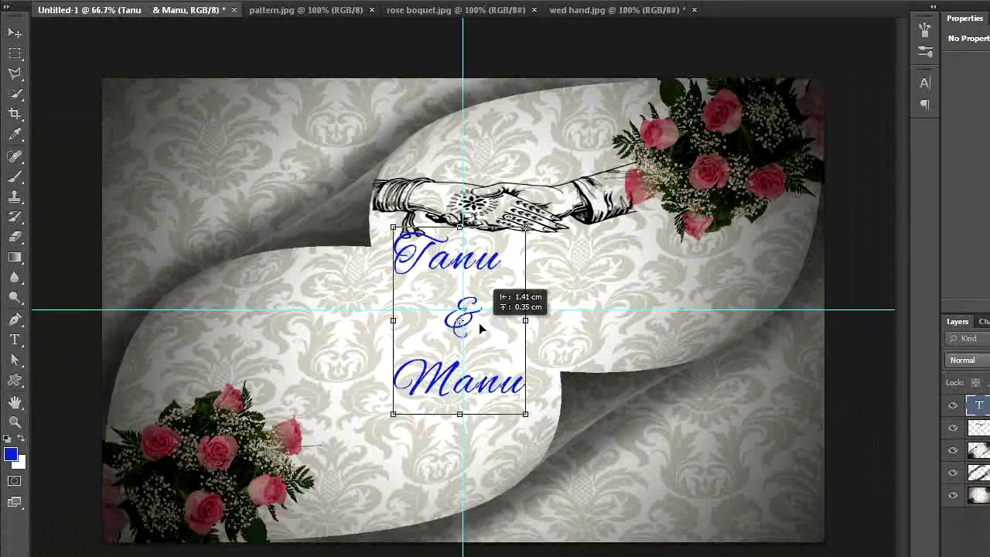
{"action": "left_click_drag", "start_coordinate": [464, 228], "coordinate": [466, 277]}
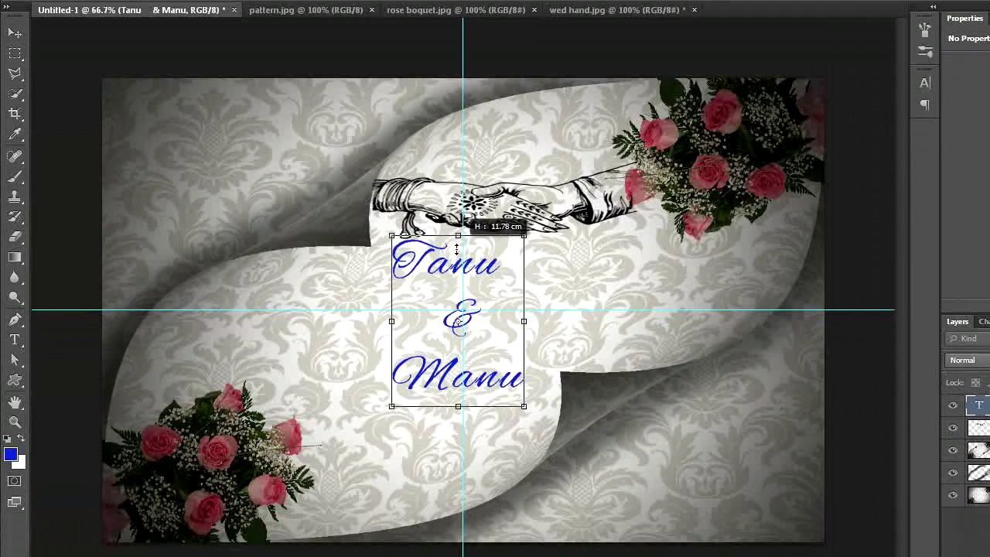
{"action": "left_click_drag", "start_coordinate": [469, 373], "coordinate": [481, 354]}
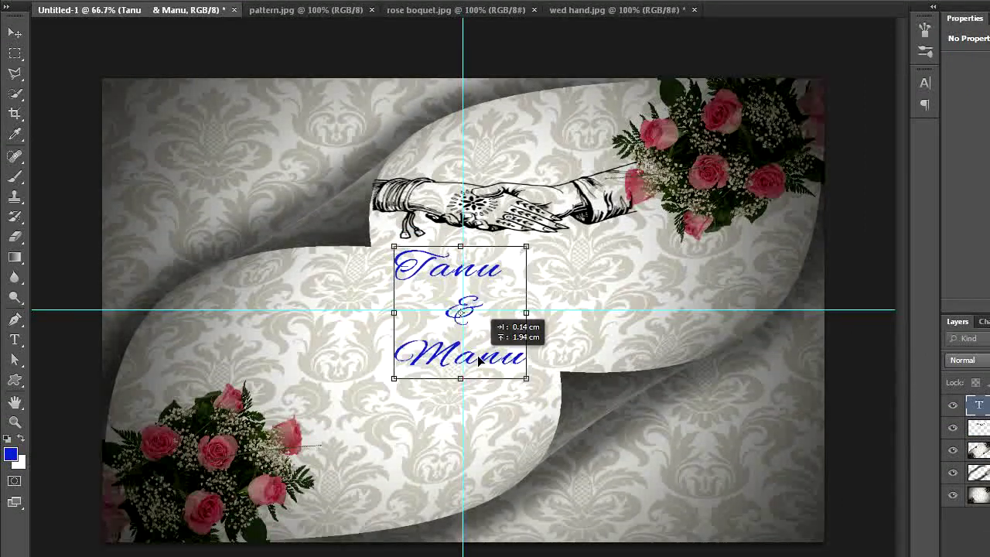
{"action": "left_click_drag", "start_coordinate": [464, 242], "coordinate": [464, 252]}
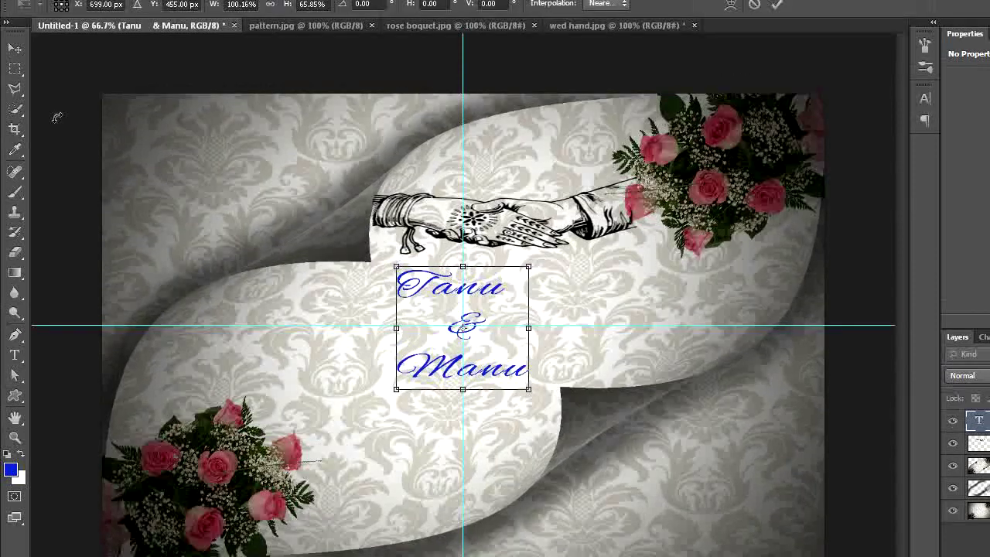
{"action": "left_click", "coordinate": [15, 99]}
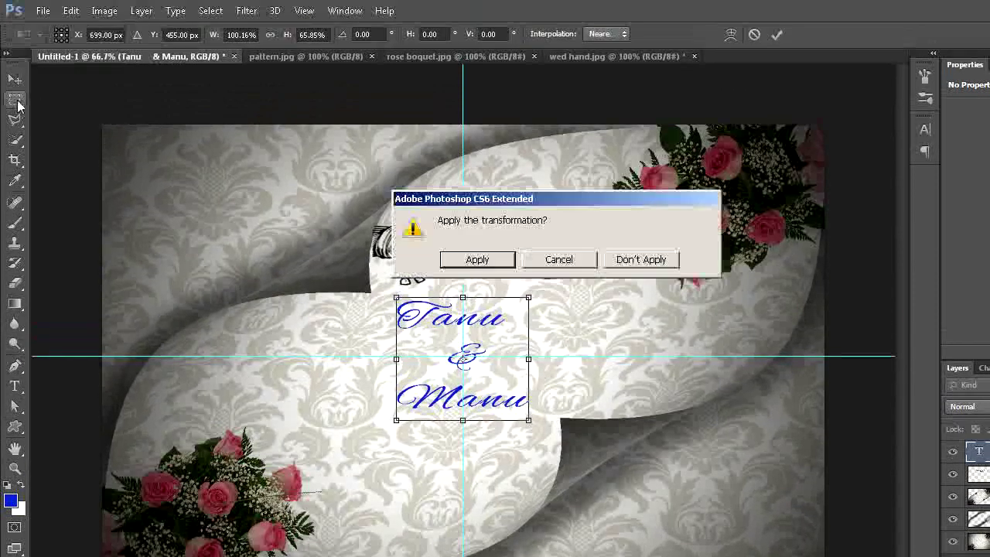
{"action": "left_click", "coordinate": [468, 261]}
{"action": "key", "text": "t"}
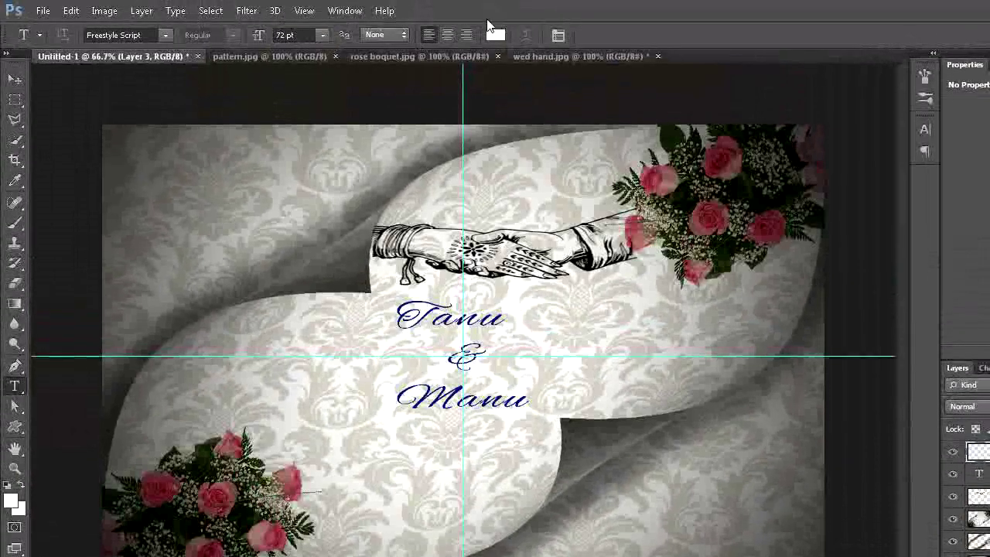
Type a white WEDDING heading top-left and nudge it slightly right and down
{"action": "left_click", "coordinate": [158, 151]}
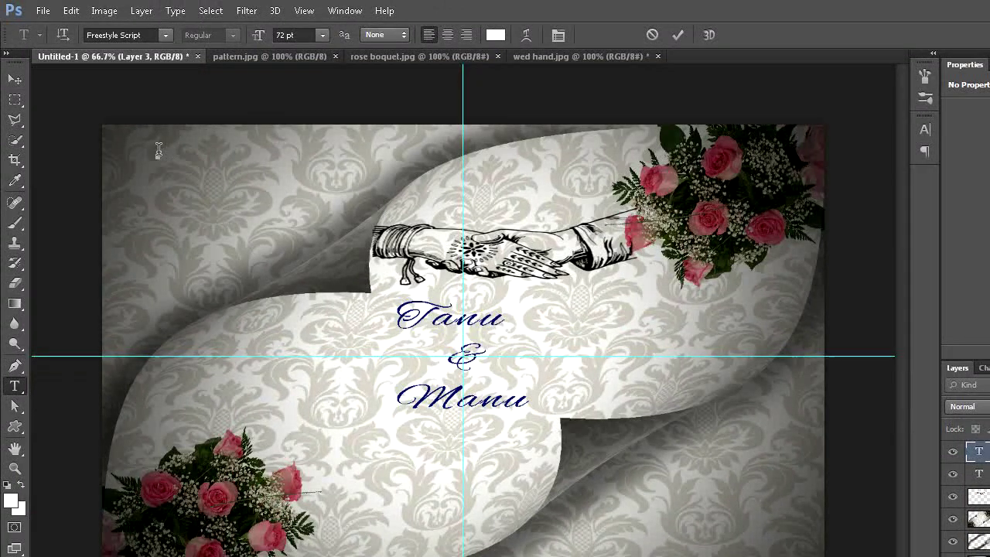
{"action": "type", "text": "WEDDING"}
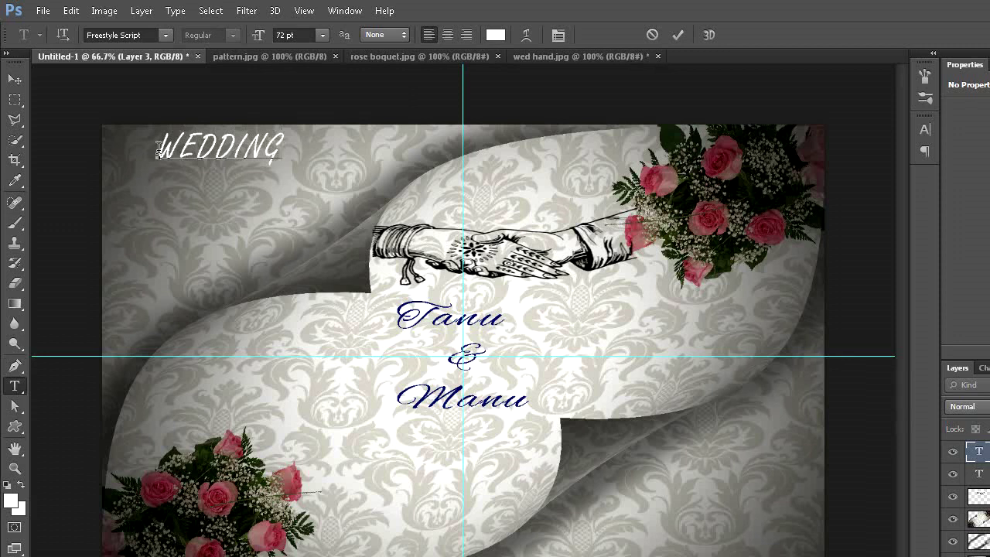
{"action": "left_click", "coordinate": [13, 77]}
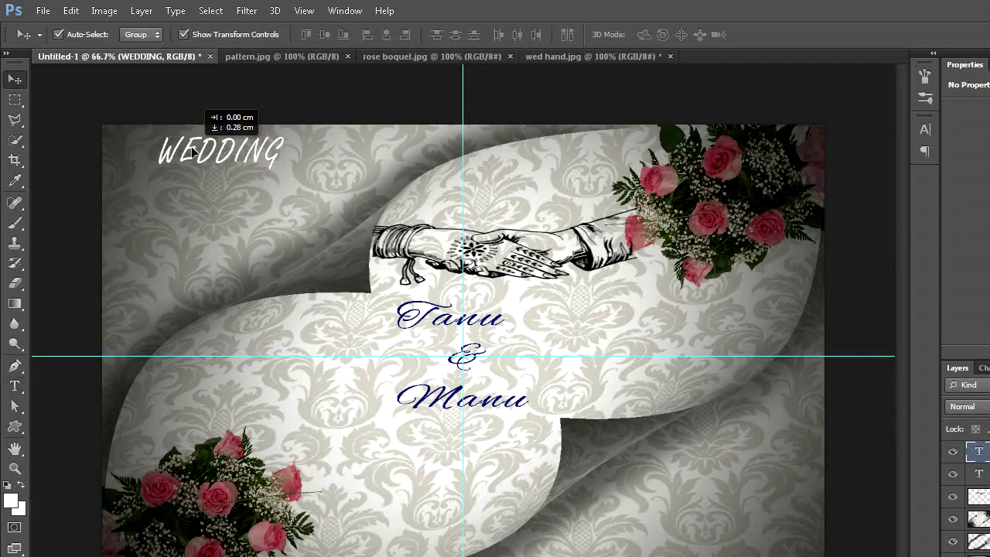
{"action": "left_click_drag", "start_coordinate": [189, 143], "coordinate": [196, 155]}
{"action": "left_click", "coordinate": [15, 99]}
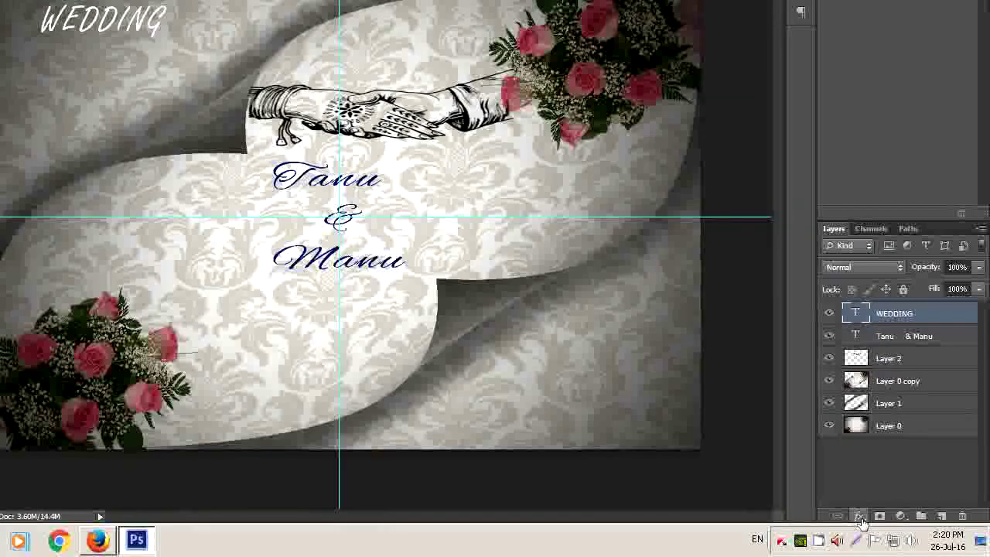
Give the WEDDING text layer a Drop Shadow with 10 px distance
{"action": "left_click", "coordinate": [859, 515]}
{"action": "left_click", "coordinate": [889, 509]}
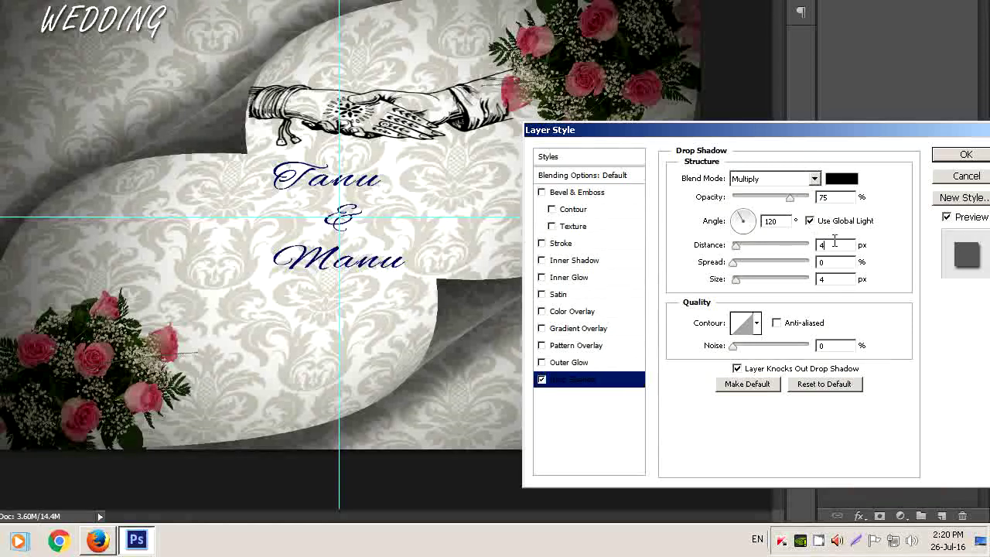
{"action": "type", "text": "10"}
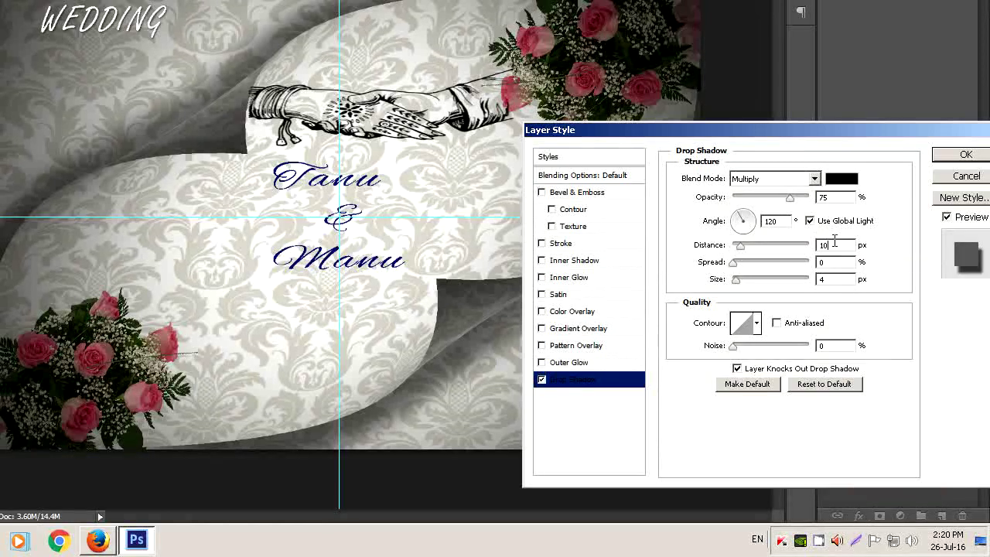
{"action": "left_click", "coordinate": [963, 157]}
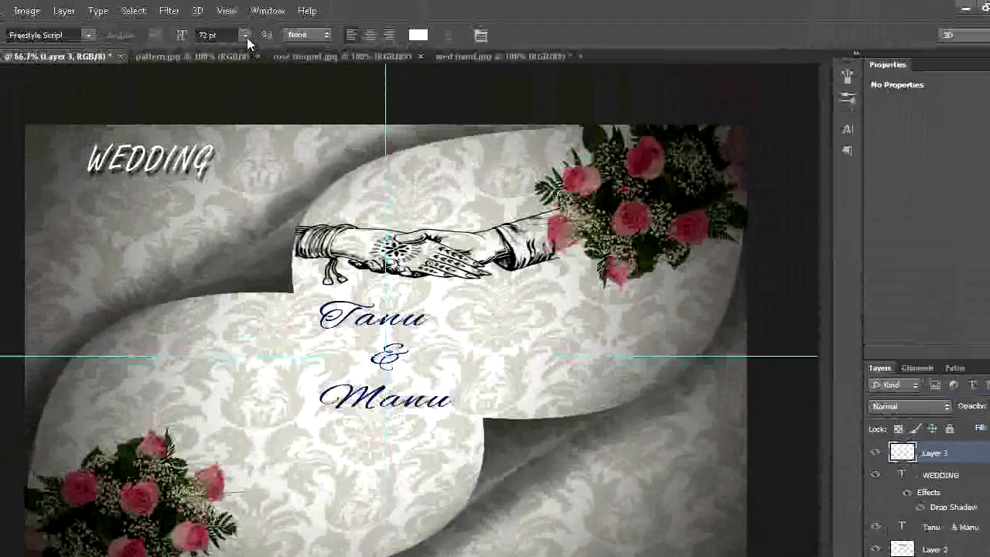
Add 48 pt text 'Request the honor of your presence at the marriage of' below WEDDING
{"action": "left_click", "coordinate": [245, 35]}
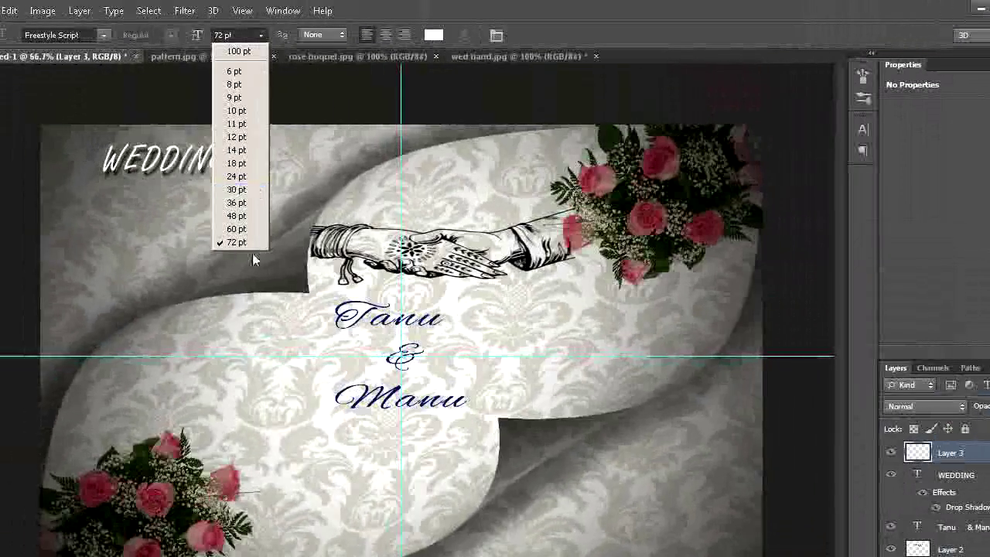
{"action": "left_click", "coordinate": [221, 216]}
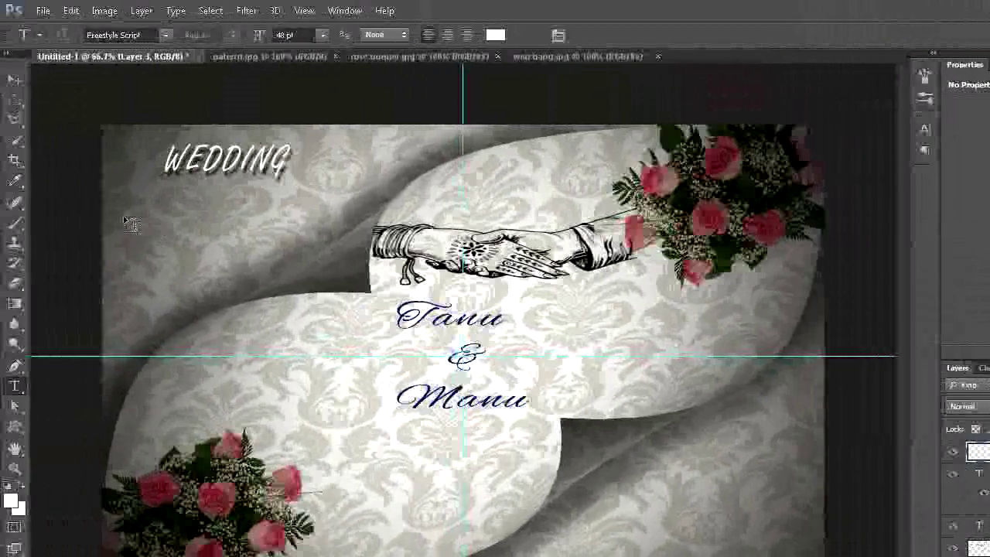
{"action": "left_click", "coordinate": [123, 215]}
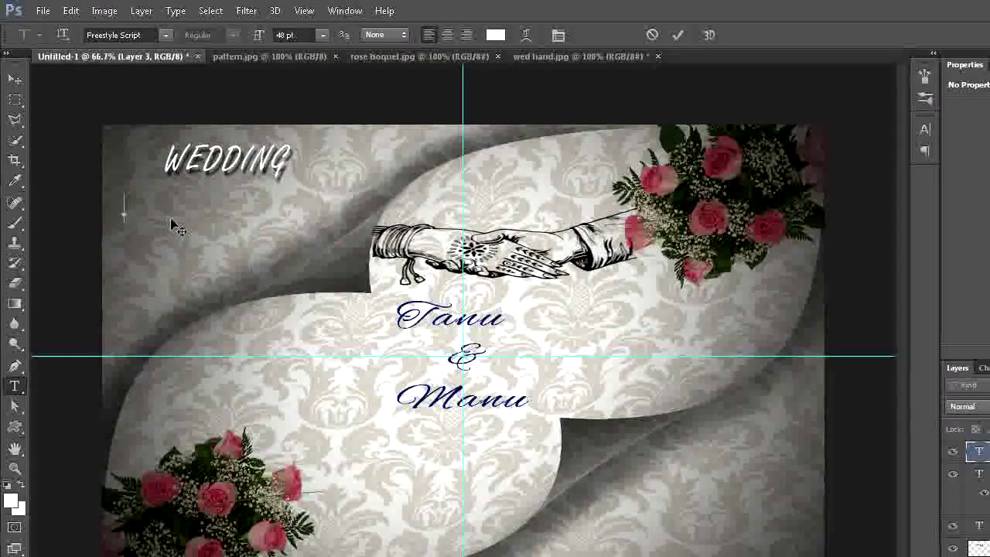
{"action": "type", "text": "K"}
{"action": "type", "text": "Request the honor of your presence at the marriage of"}
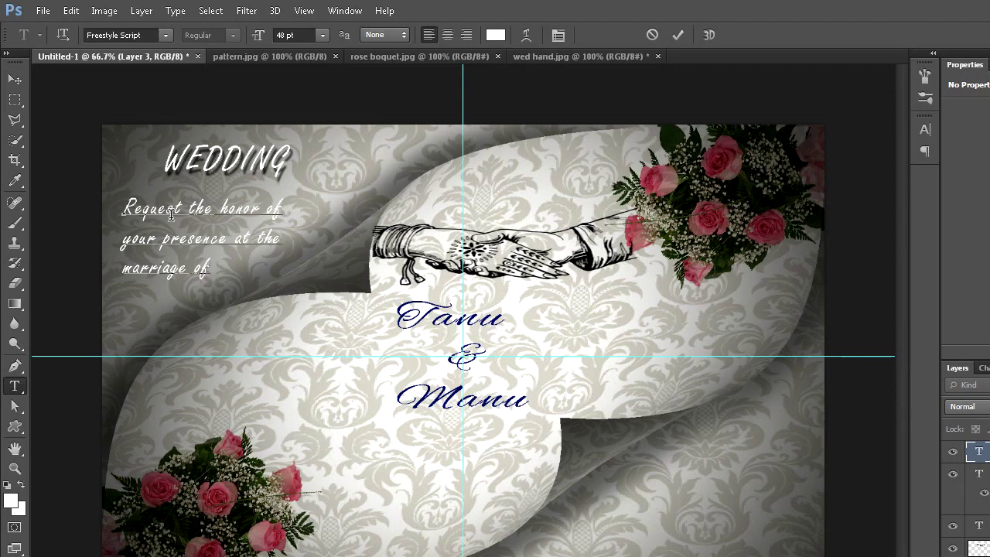
{"action": "left_click", "coordinate": [15, 100]}
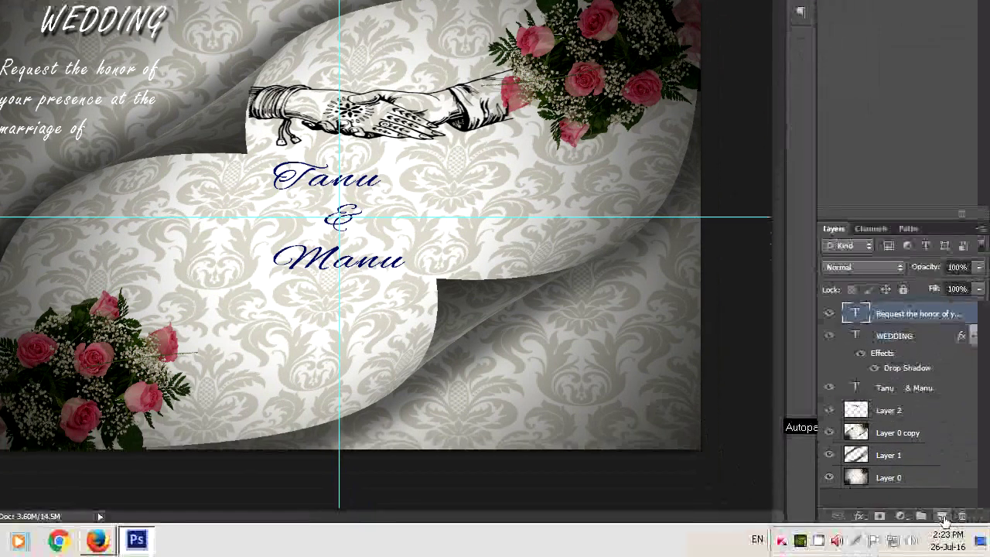
On a new layer, type Day, Date, Time and Place lines at the card's lower right
{"action": "left_click", "coordinate": [941, 517]}
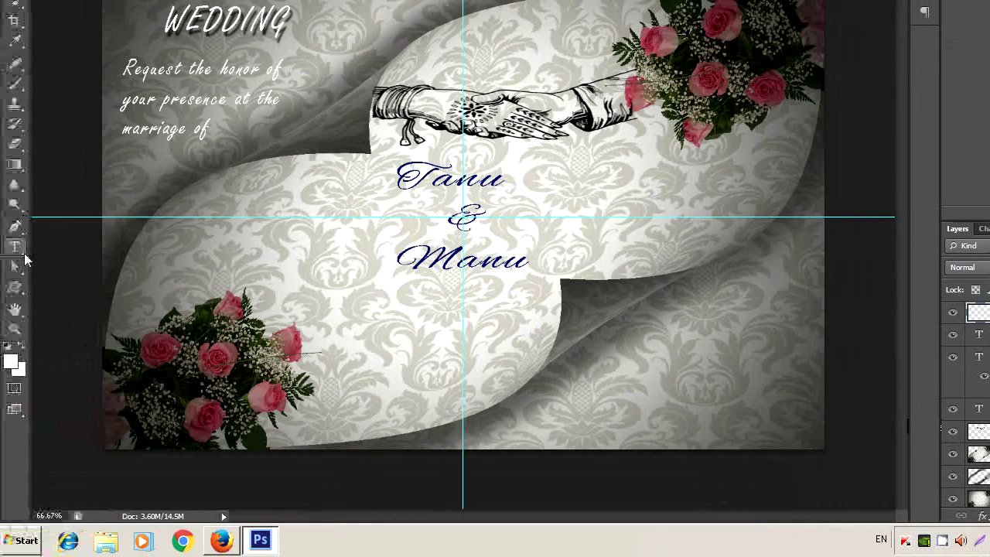
{"action": "left_click", "coordinate": [15, 246]}
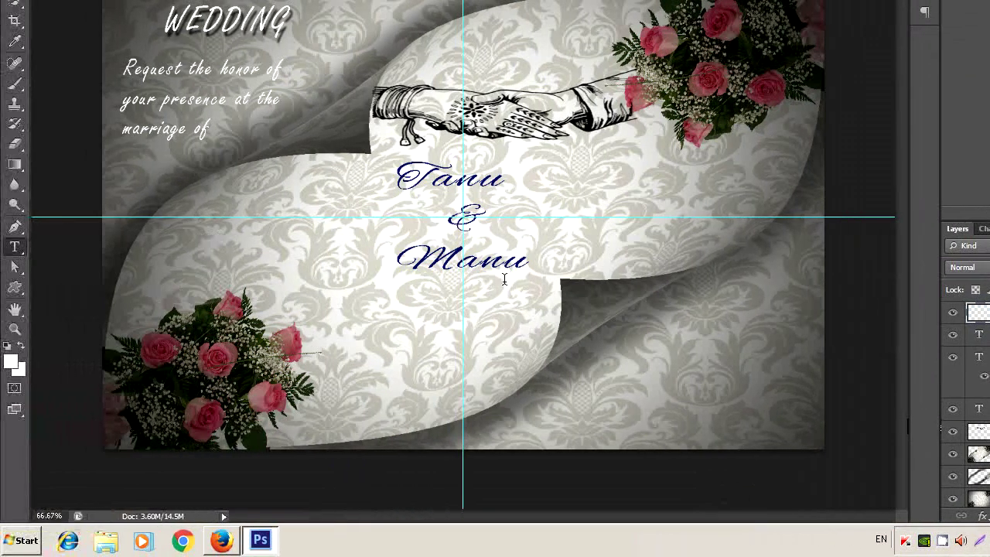
{"action": "left_click", "coordinate": [699, 336]}
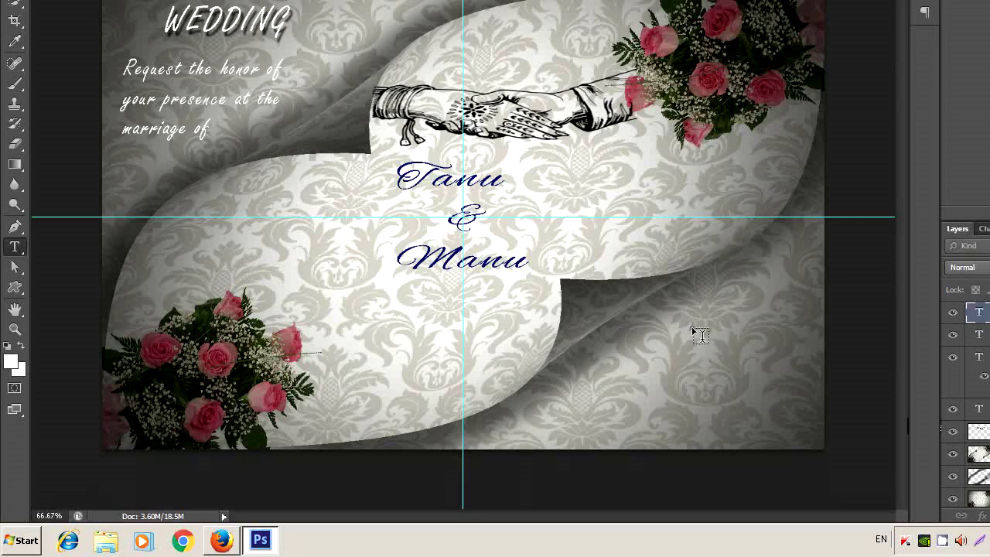
{"action": "type", "text": "Day "}
{"action": "type", "text": "D"}
{"action": "type", "text": "Place"}
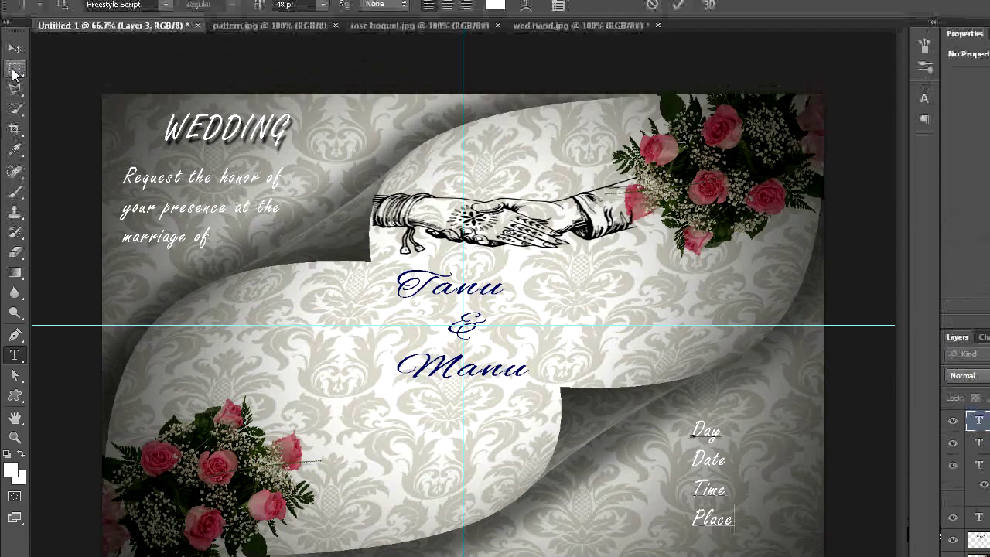
{"action": "left_click", "coordinate": [12, 100]}
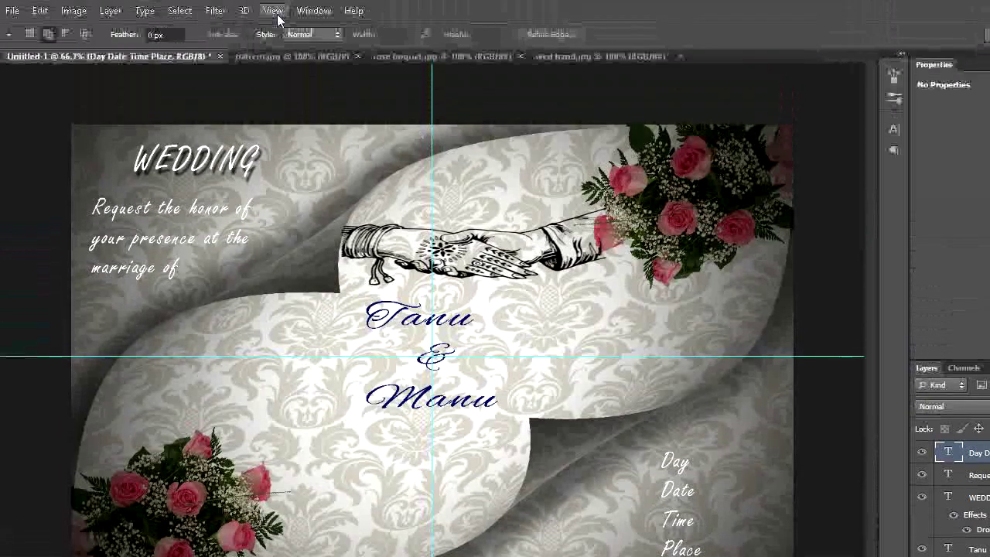
{"action": "left_click", "coordinate": [274, 10]}
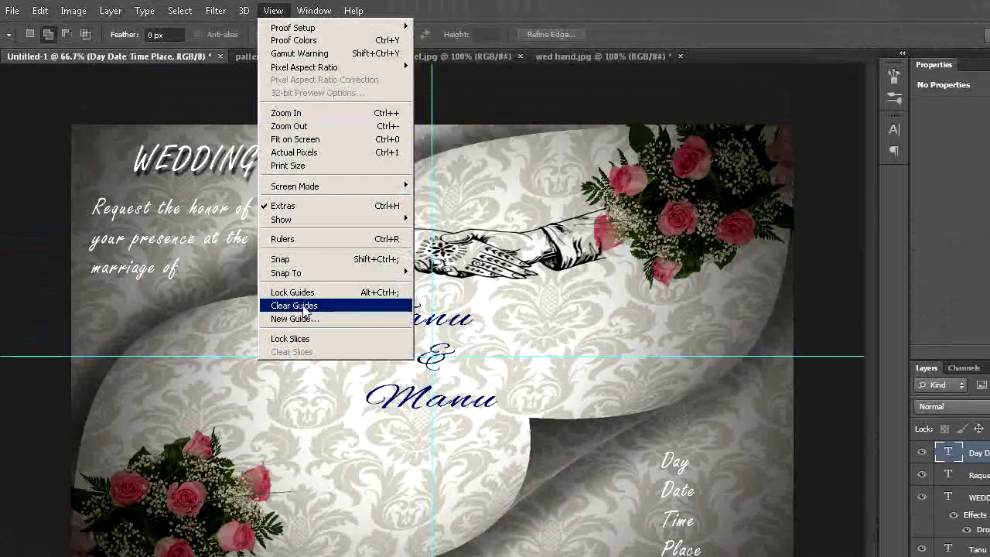
Clear all guides and merge every layer into a single layer
{"action": "left_click", "coordinate": [304, 308]}
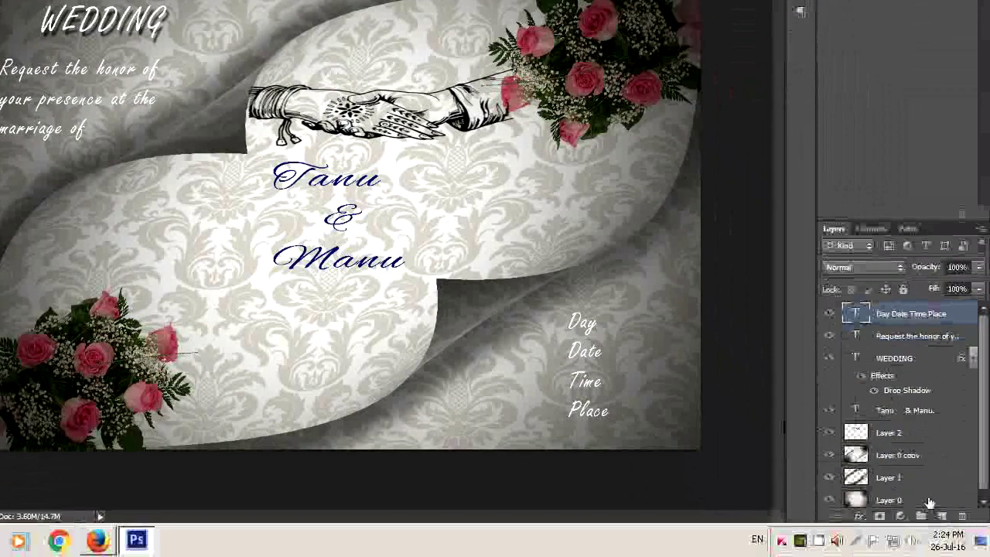
{"action": "left_click", "coordinate": [928, 499], "text": "shift"}
{"action": "right_click", "coordinate": [928, 497]}
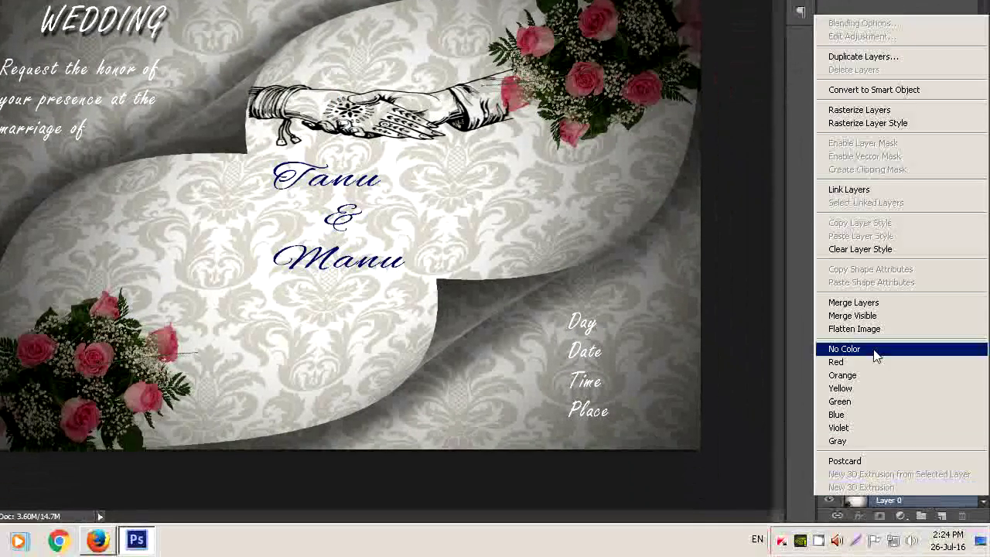
{"action": "left_click", "coordinate": [859, 302]}
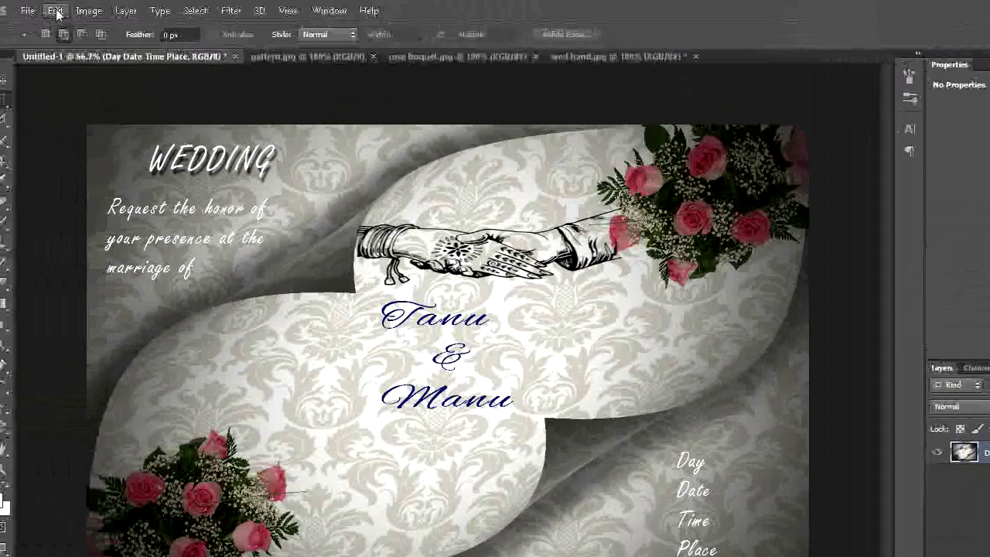
Stroke the card's inside edge with a 10 px pale beige (d1cec3) border
{"action": "left_click", "coordinate": [71, 10]}
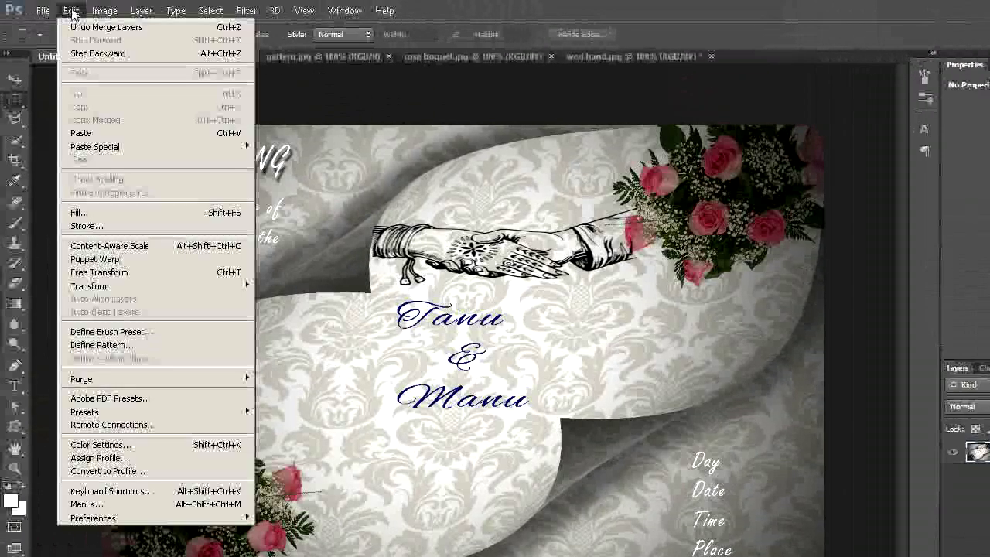
{"action": "left_click", "coordinate": [88, 226]}
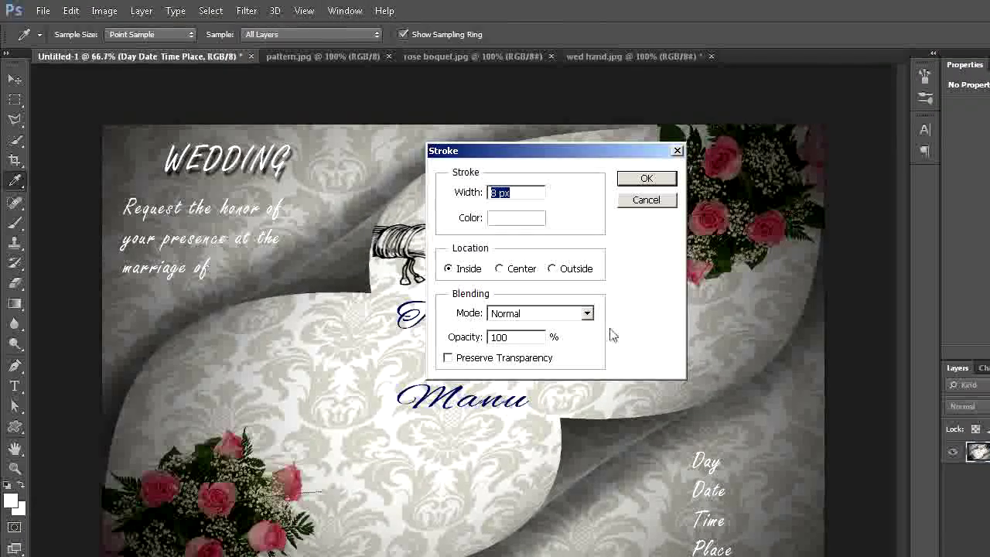
{"action": "key", "text": "BackSpace"}
{"action": "type", "text": "10"}
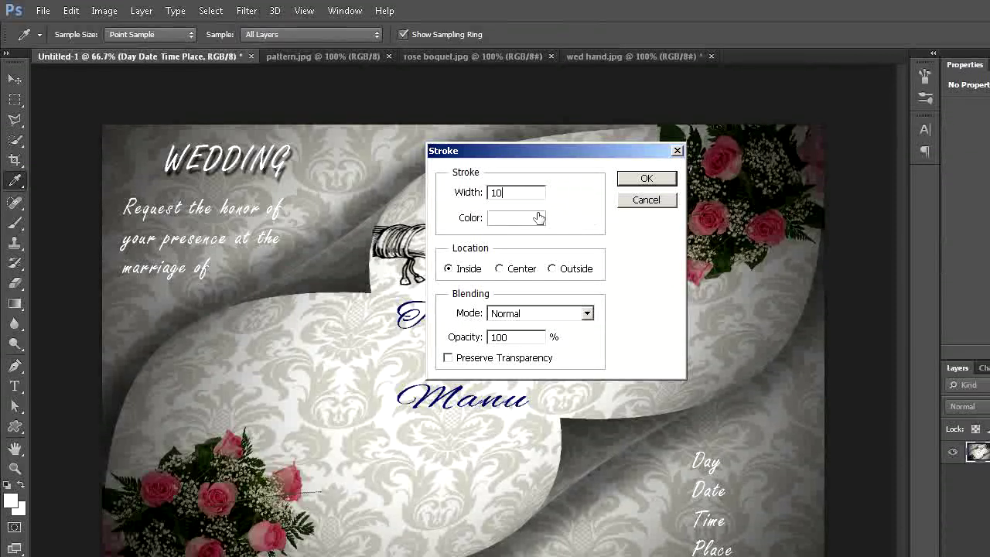
{"action": "left_click", "coordinate": [536, 219]}
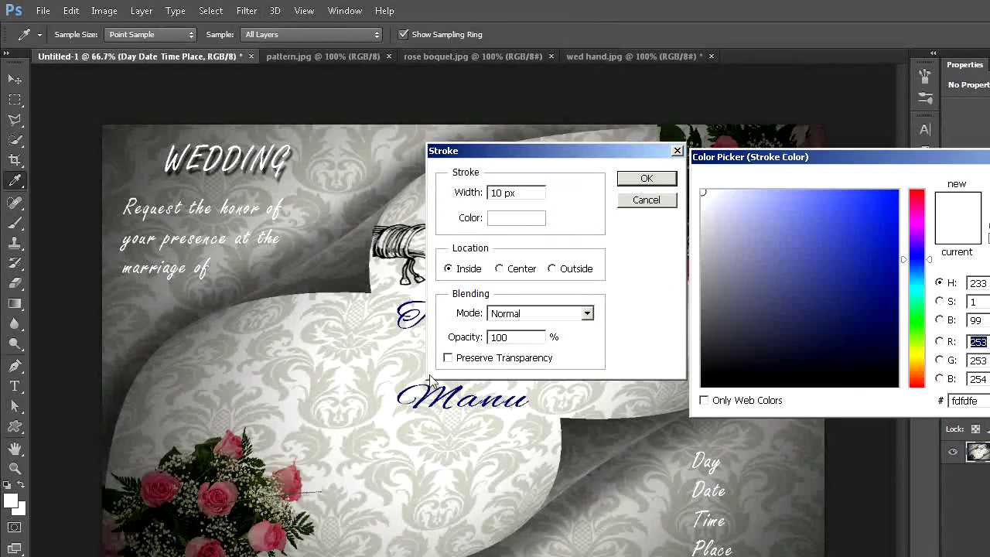
{"action": "left_click", "coordinate": [422, 364]}
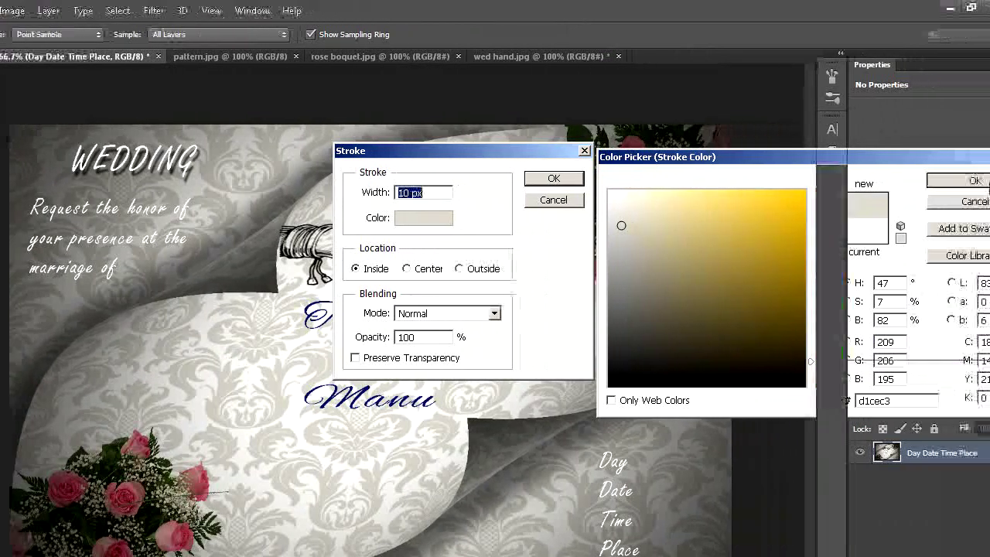
{"action": "left_click", "coordinate": [927, 177]}
{"action": "left_click", "coordinate": [556, 183]}
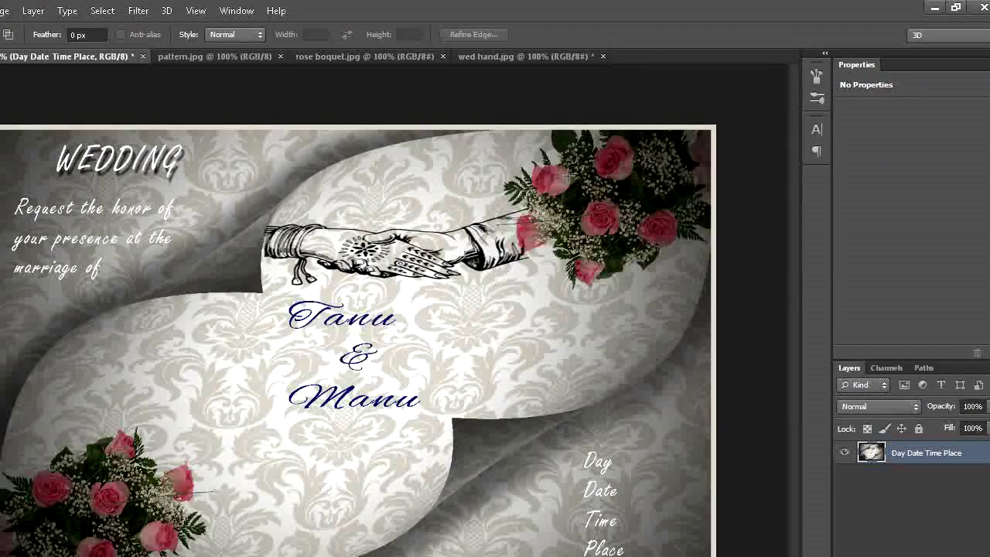